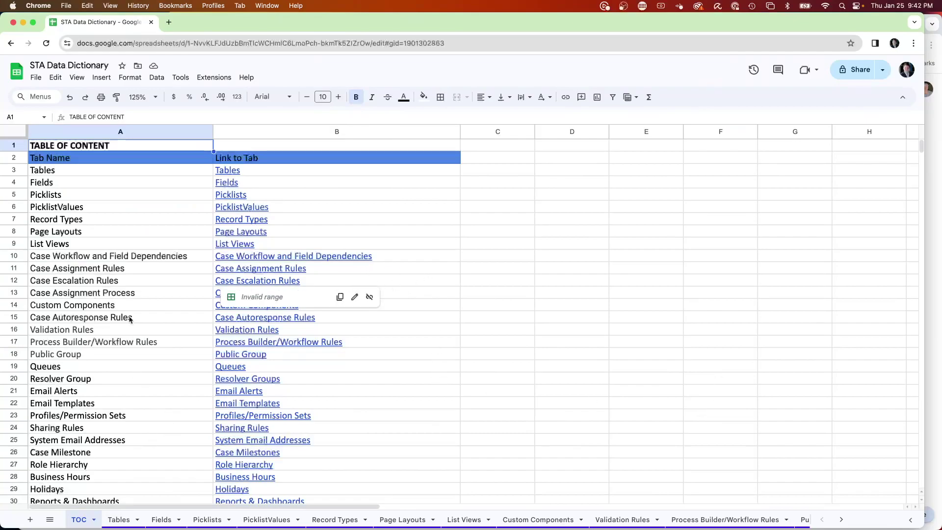
Step: On the Tables sheet, rename the Special_Order__c API name in B6 to Order__c
left_click(119, 519)
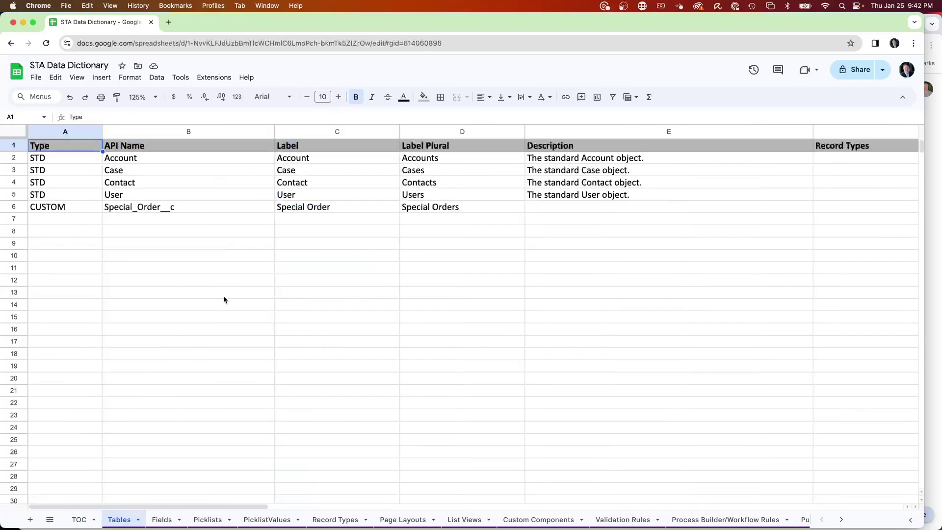
left_click(124, 161)
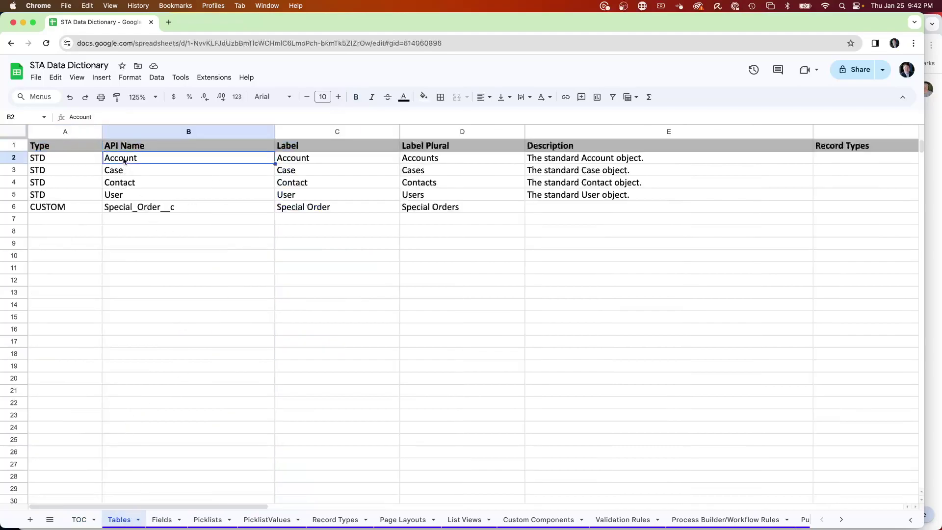
left_click(123, 170)
left_click(129, 184)
left_click(121, 199)
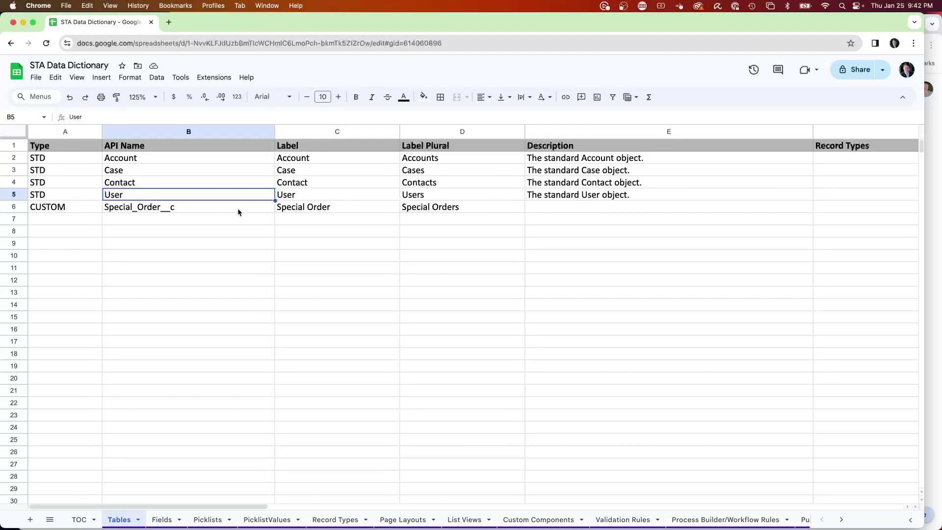
left_click(143, 210)
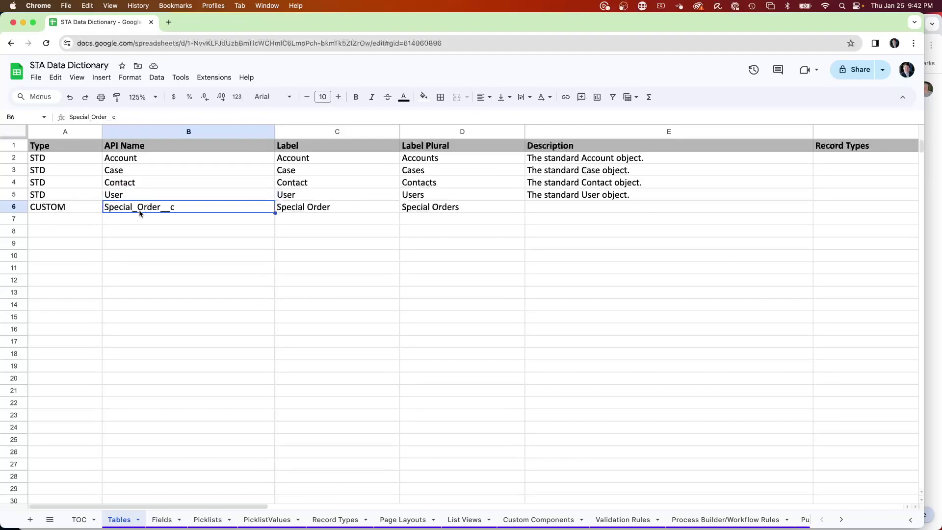
type("Order_")
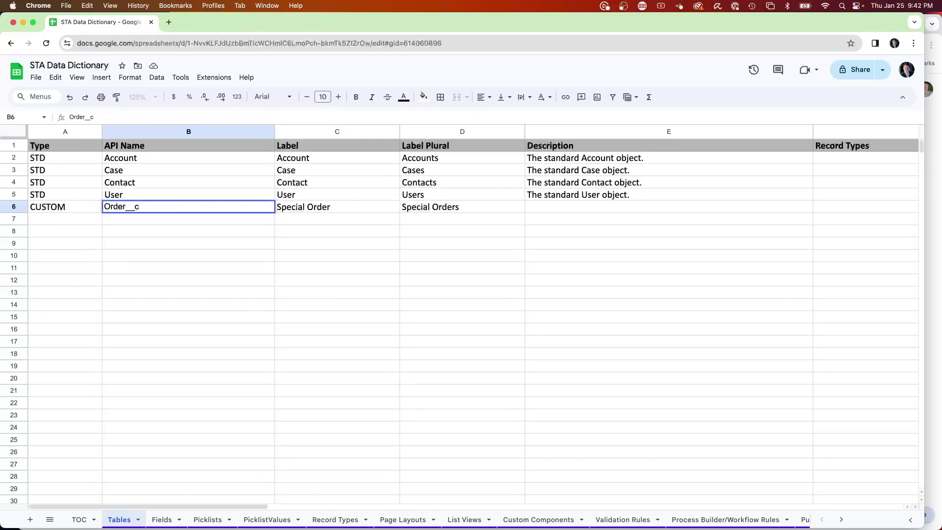
left_click(65, 218)
Step: Add row 7 with API name Order_Item__c and the label corrected to 'Order Items'
left_click(188, 218)
type("Or")
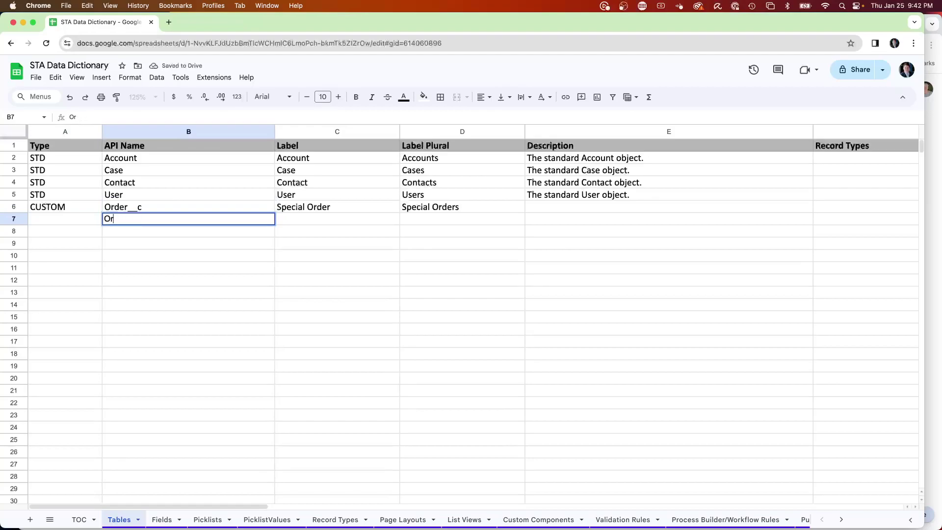
type("cer_der_Item__c")
key("Tab")
key("Up")
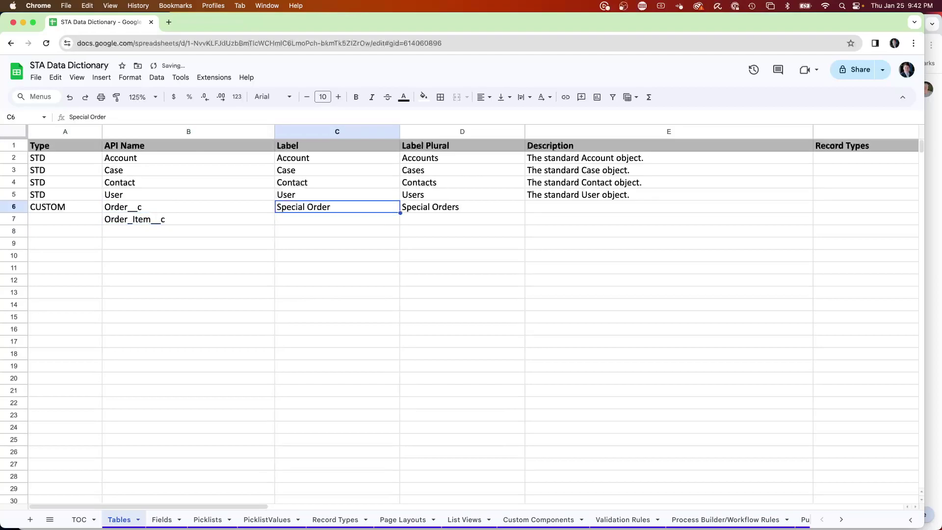
key("Down")
type("Order Itesm")
key("Return")
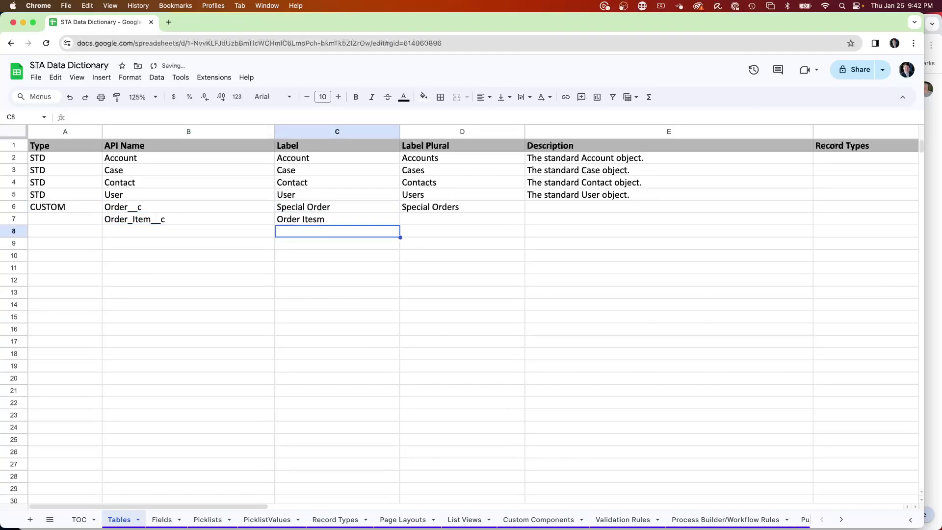
key("Up")
type("Order Items")
key("Return")
Step: On the Fields sheet, set CLIENT to YES for the Account Description field
left_click(162, 519)
scroll(195, 331, "up", 15)
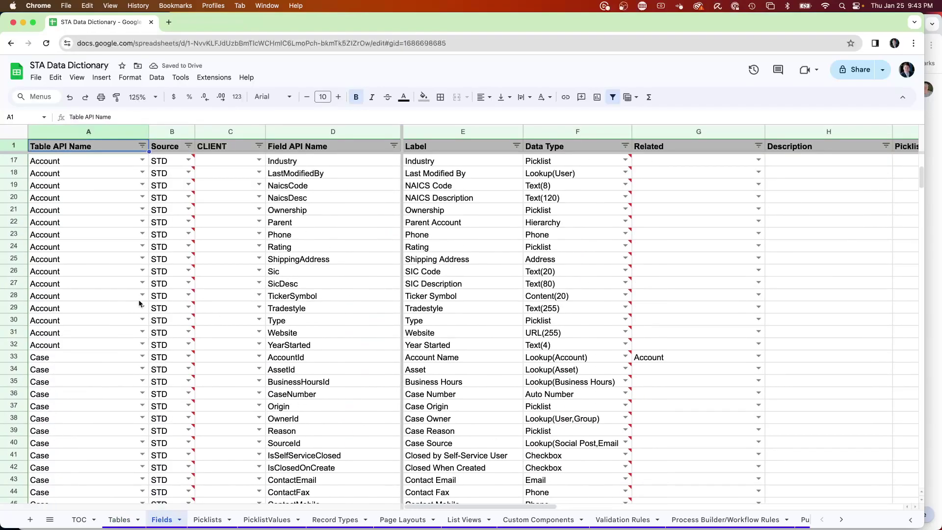
scroll(119, 269, "down", 20)
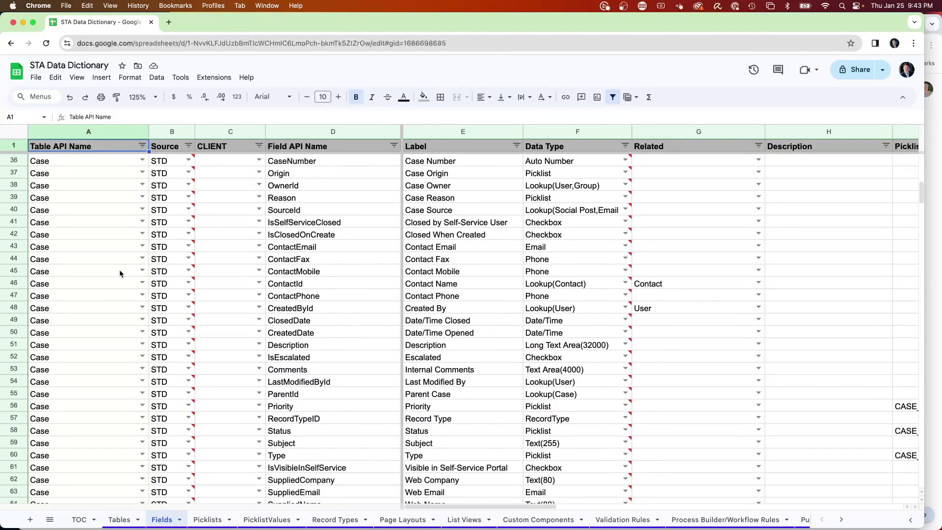
scroll(119, 269, "down", 7)
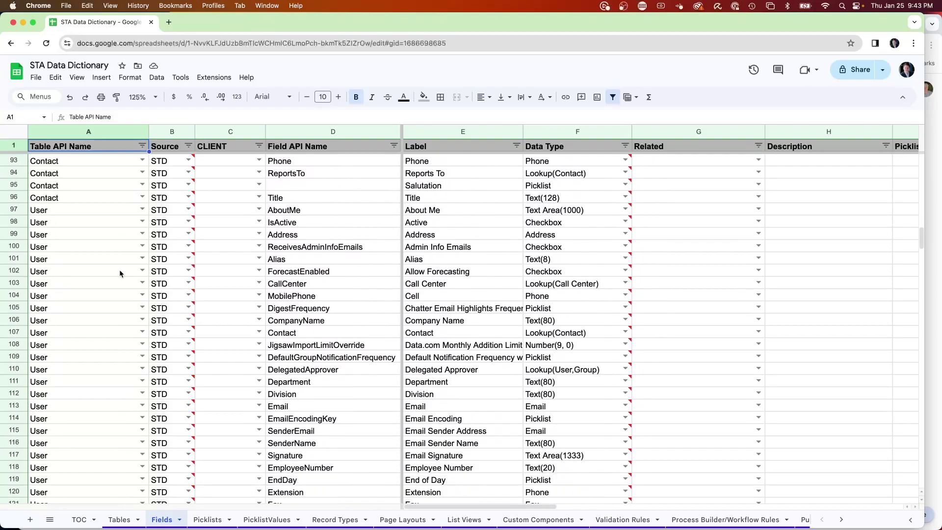
scroll(119, 270, "up", 15)
scroll(122, 269, "up", 8)
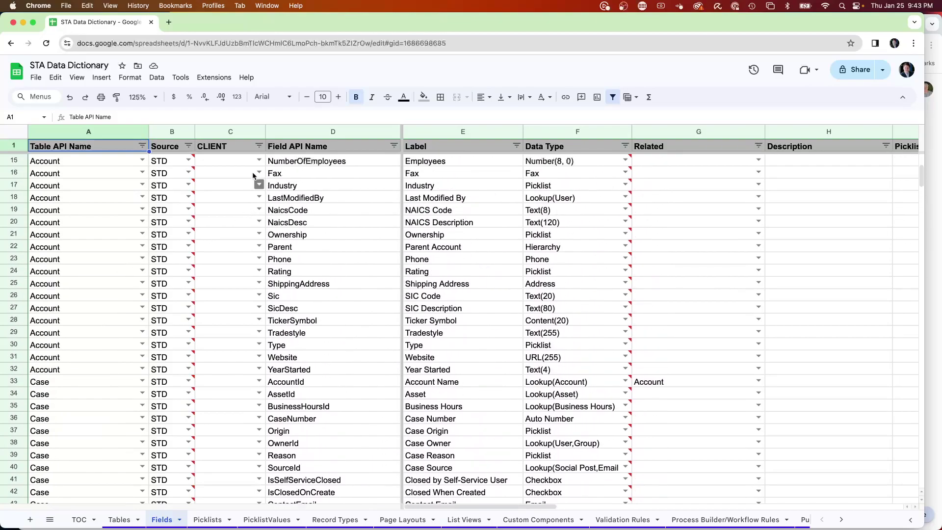
left_click(259, 160)
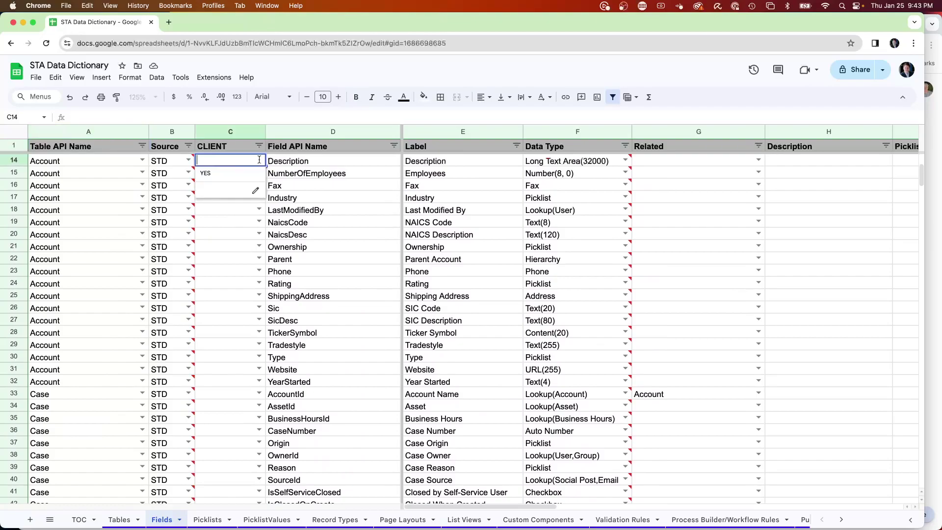
left_click(217, 178)
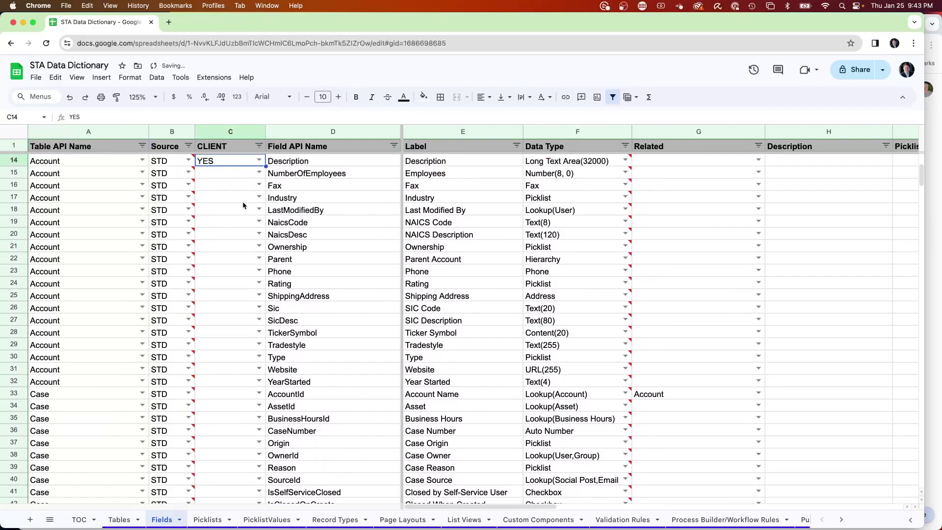
Step: Set CLIENT to YES for the Account Name, Owner and Site fields
scroll(230, 221, "up", 5)
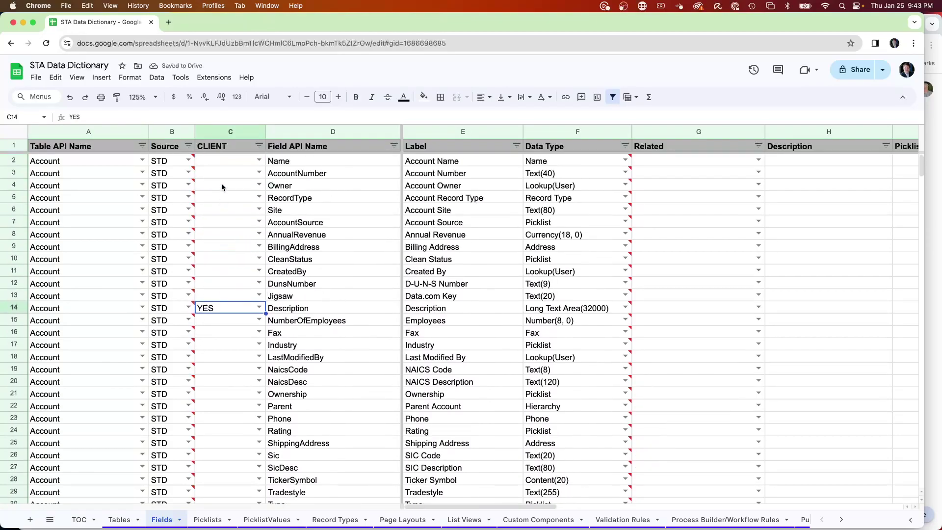
left_click(258, 160)
left_click(230, 177)
left_click(258, 184)
left_click(217, 198)
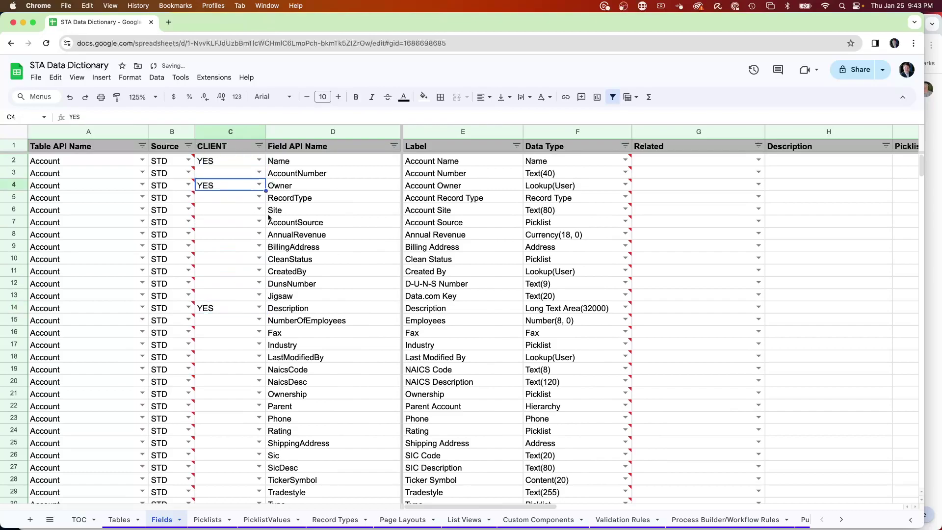
left_click(259, 211)
left_click(226, 222)
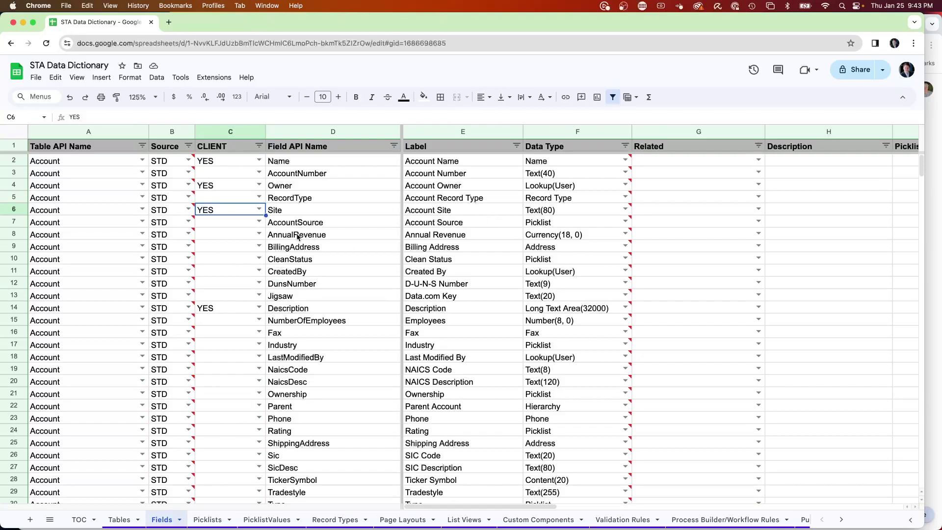
scroll(227, 260, "down", 6)
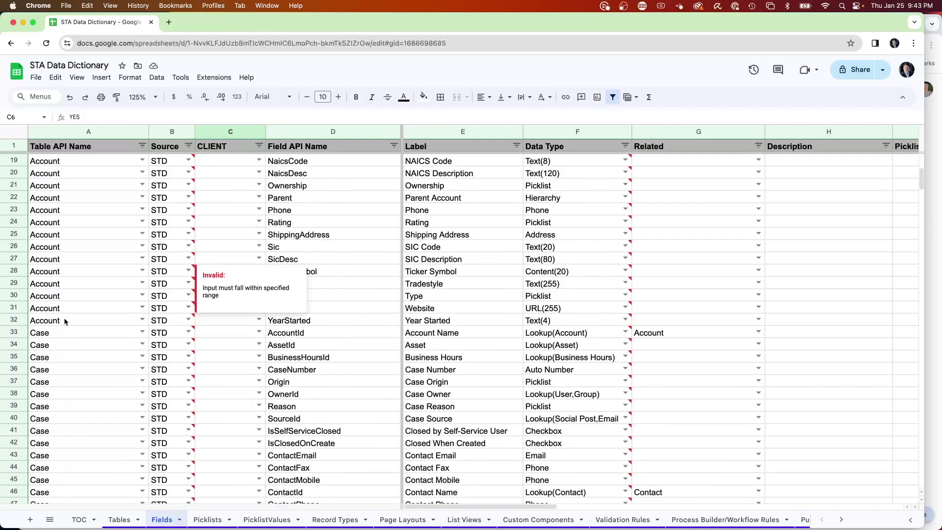
Step: Start a new Account field row by pasting Account, with Source CUSTOM and CLIENT YES
right_click(66, 321)
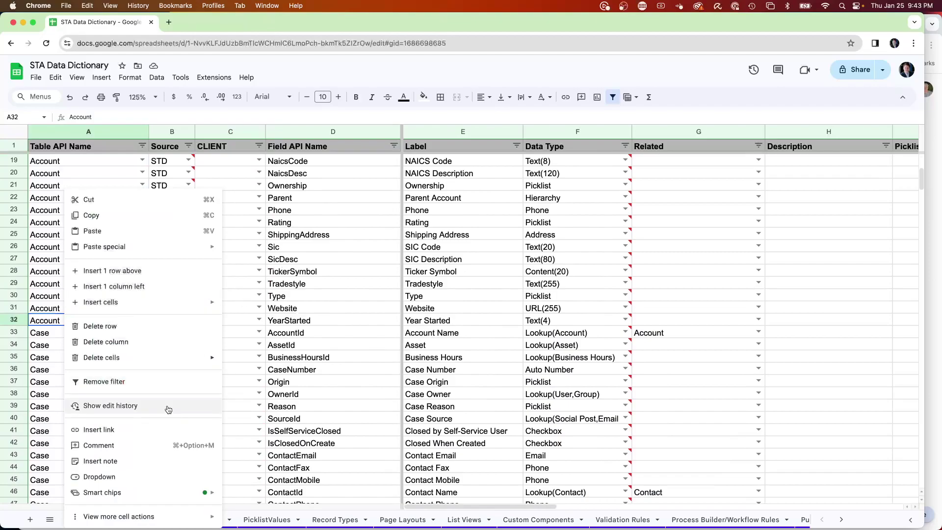
key("Escape")
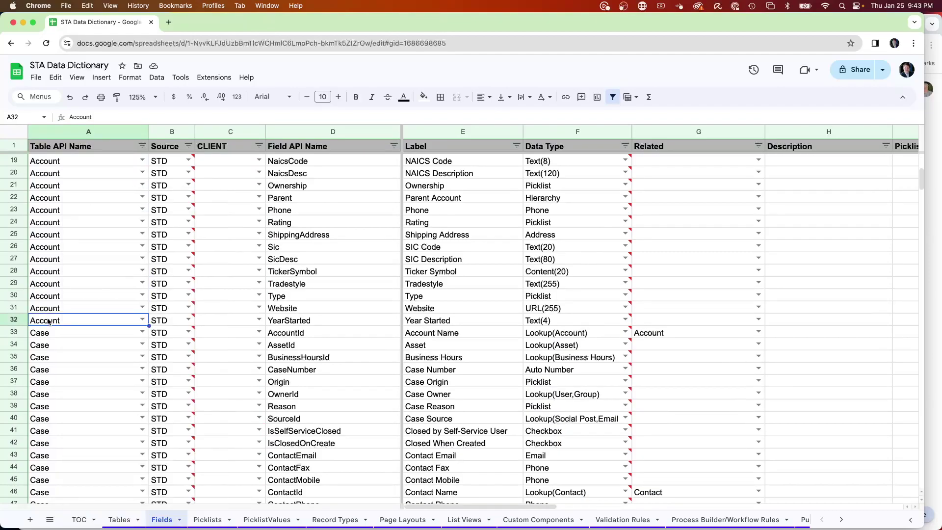
scroll(49, 321, "down", 20)
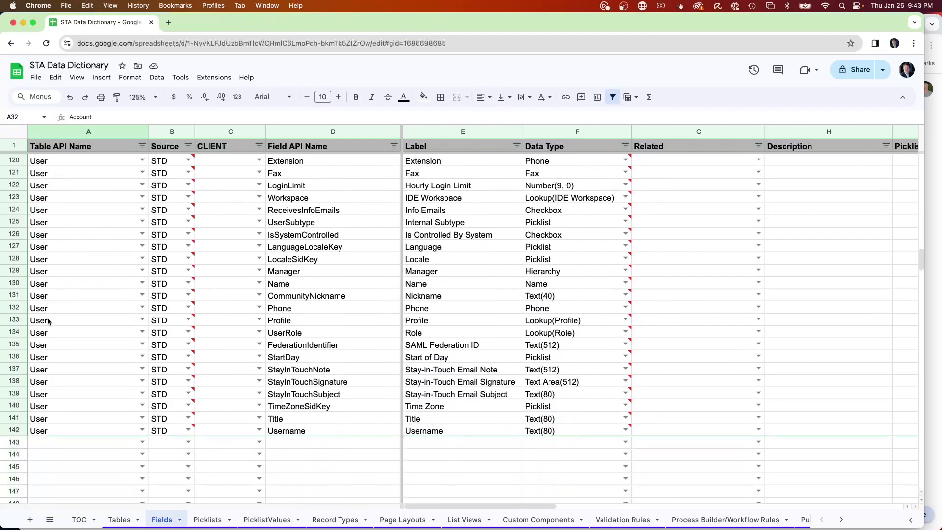
left_click(54, 346)
left_click(53, 335)
type("Account")
key("Tab")
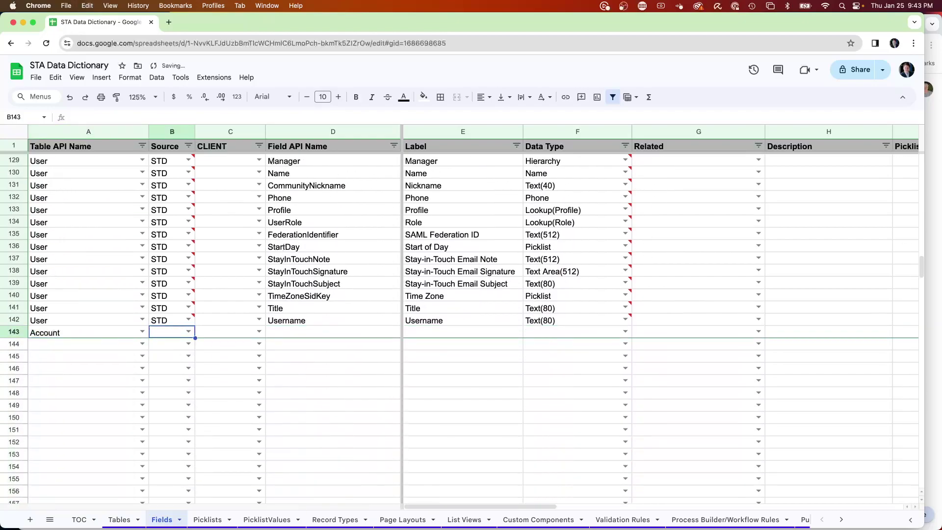
left_click(189, 332)
left_click(163, 355)
left_click(259, 332)
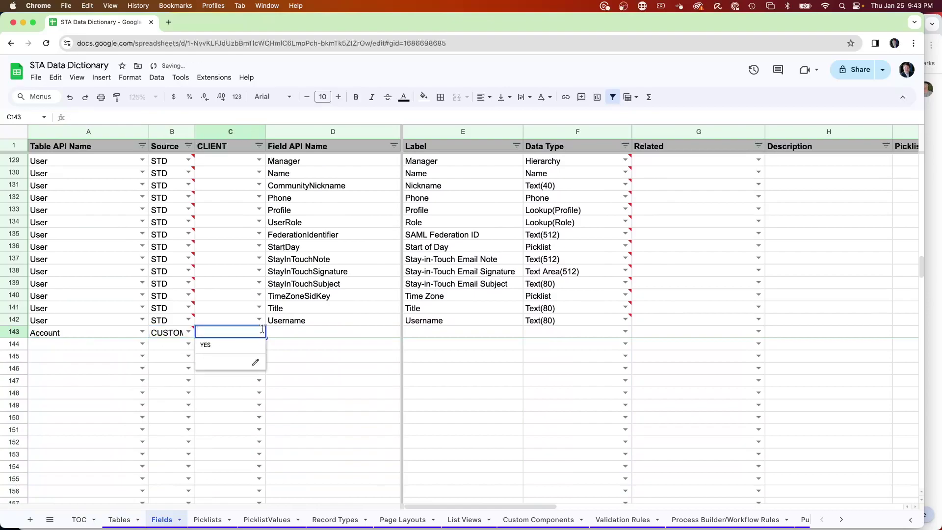
left_click(210, 346)
Step: Define the field as Special_Field_1__c, label 'Special Field', data type Text(200)
left_click(293, 336)
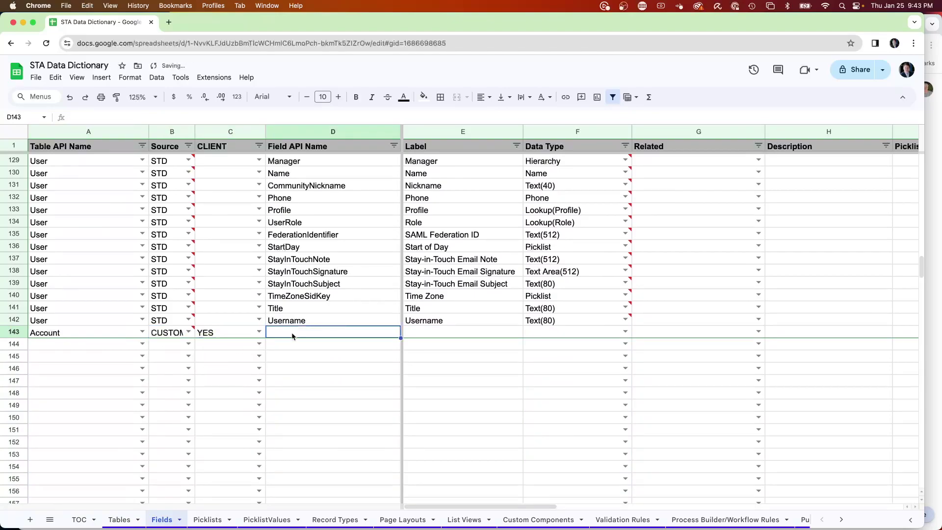
type("S")
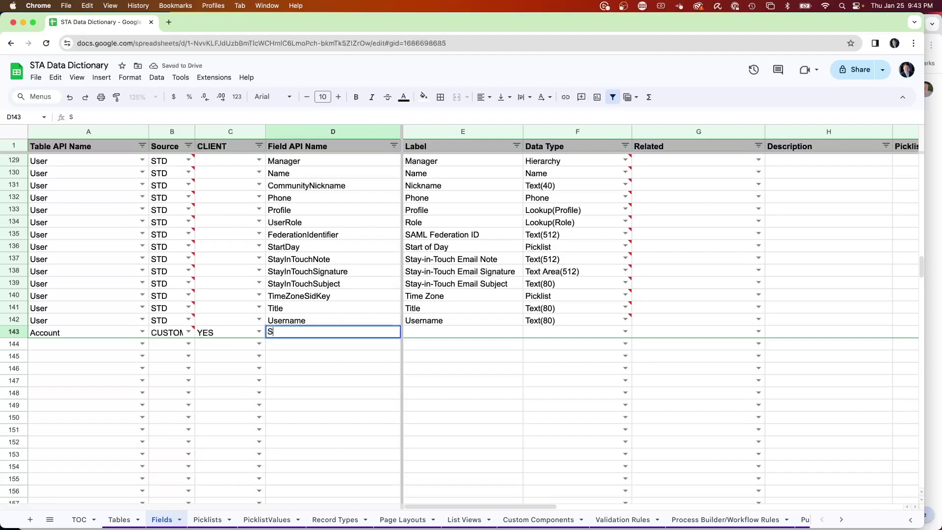
type("pecial_Fie")
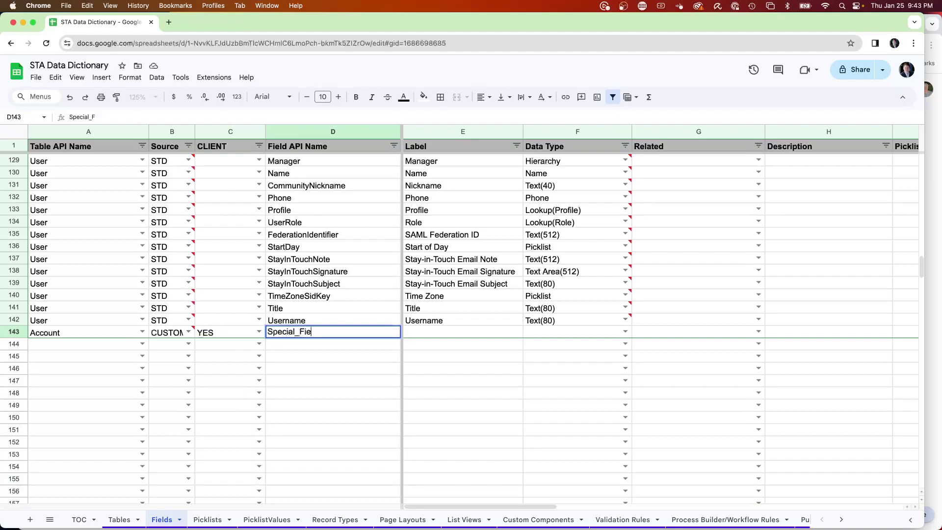
type("ld_1__c")
key("Tab")
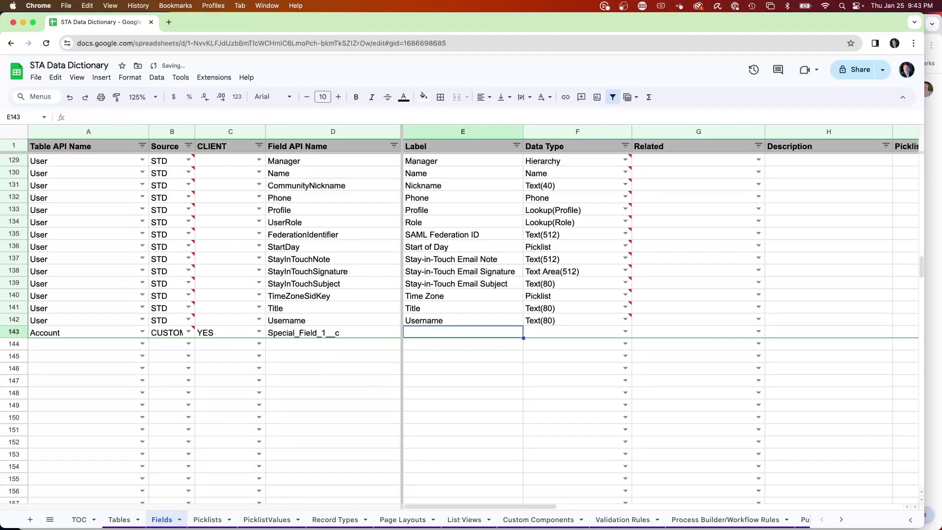
type("Special Field")
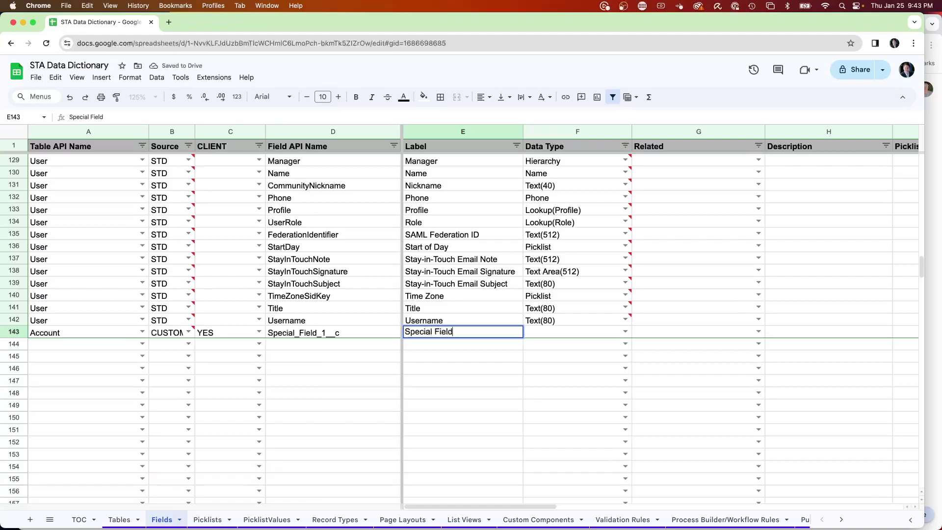
key("Tab")
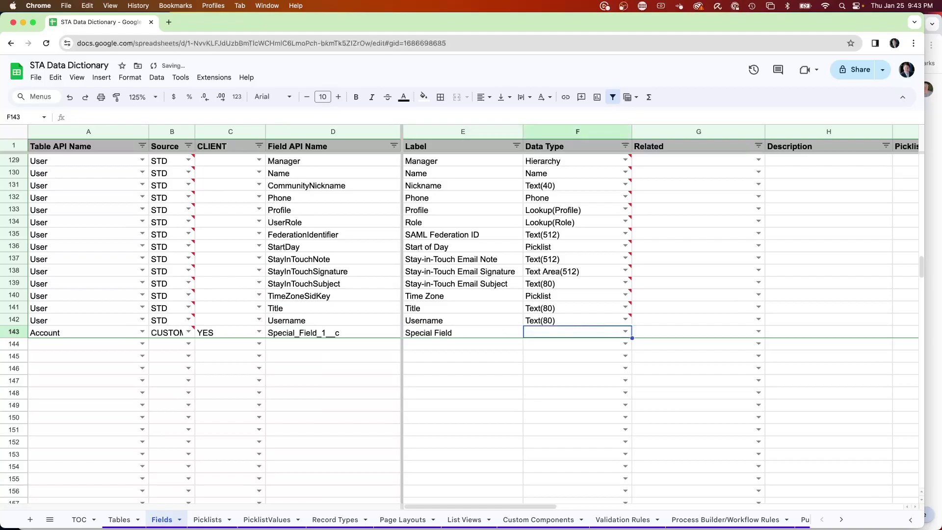
type("Text(200)")
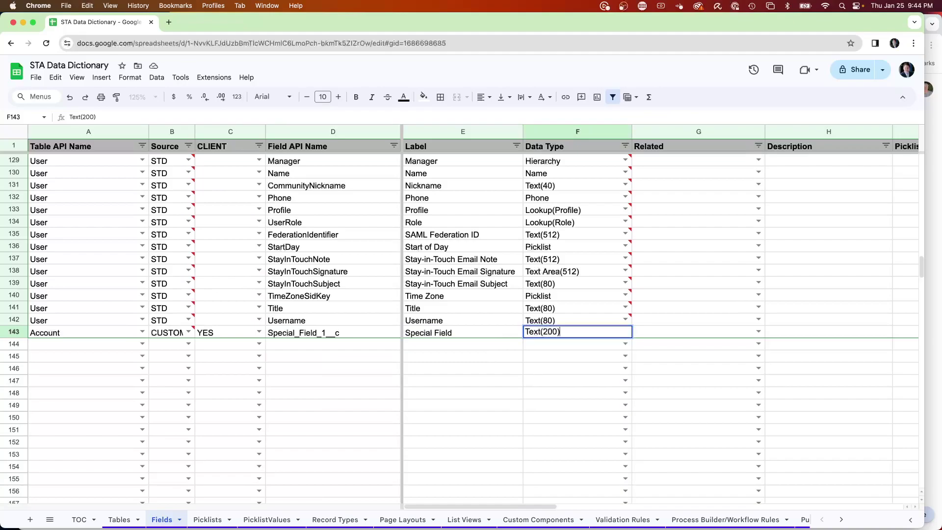
key("Tab")
Step: Start row 144 with Order__c as its table name
left_click(53, 344)
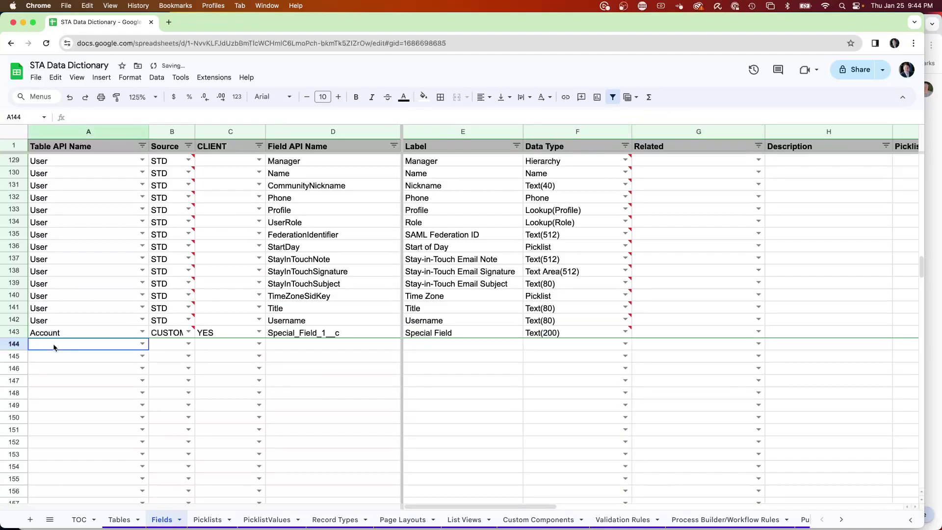
type("Adcount")
key("BackSpace")
key("BackSpace")
key("BackSpace")
key("BackSpace")
key("BackSpace")
key("BackSpace")
type("ccount")
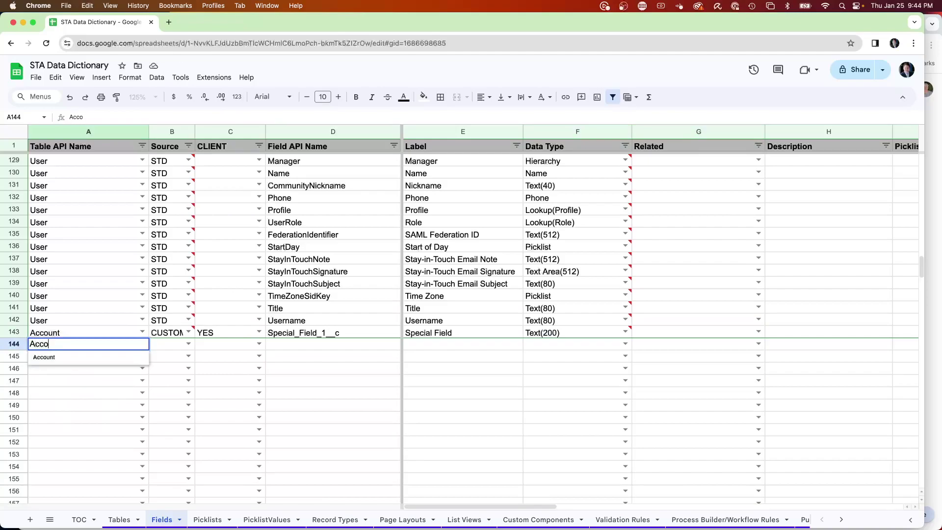
key("BackSpace")
key("BackSpace")
key("BackSpace")
key("BackSpace")
key("BackSpace")
key("BackSpace")
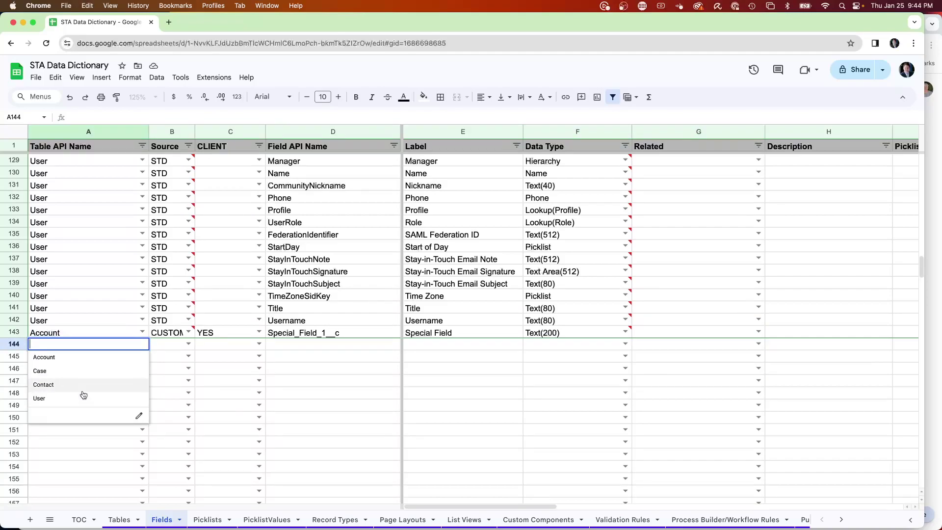
type("S")
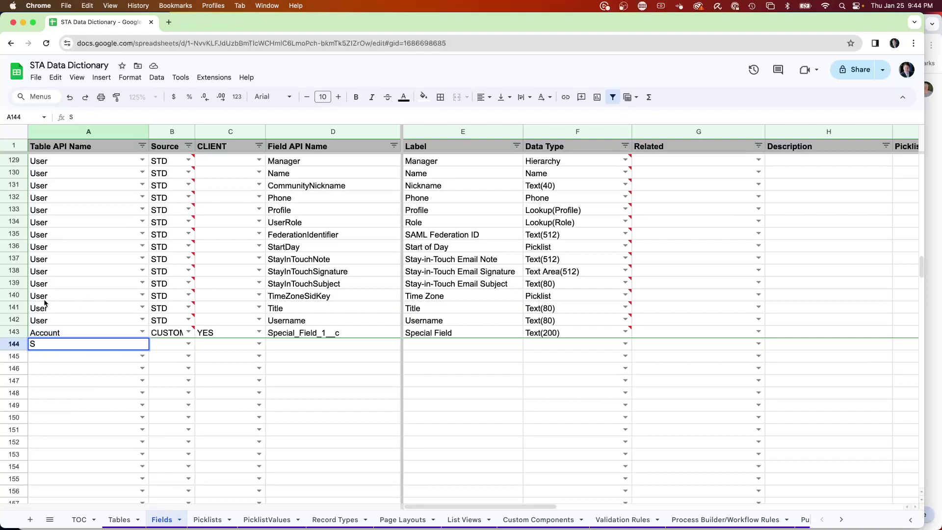
key("Escape")
type("Order__c")
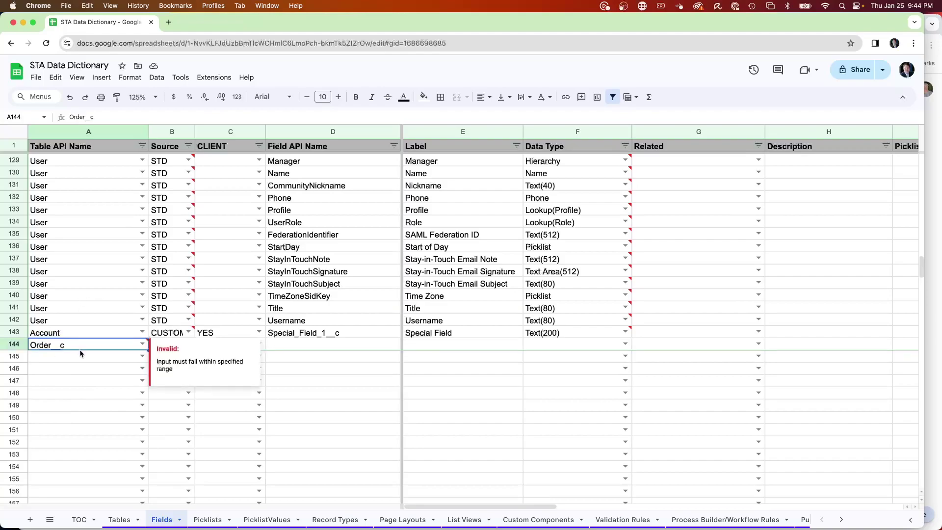
key("Right")
key("Right")
key("Left")
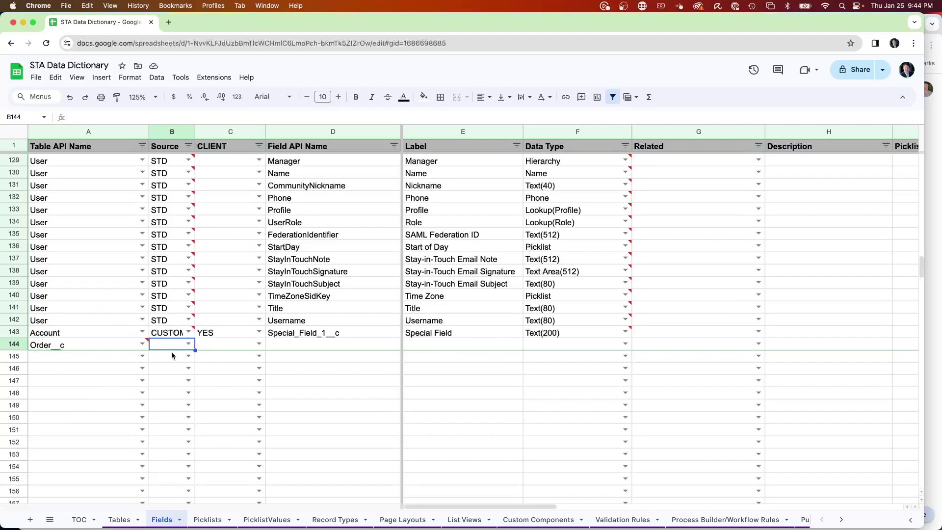
Step: Give row 144 Source CUSTOM, CLIENT YES, and field name and label 'Parent Account'
left_click(188, 344)
left_click(172, 370)
left_click(259, 344)
left_click(216, 357)
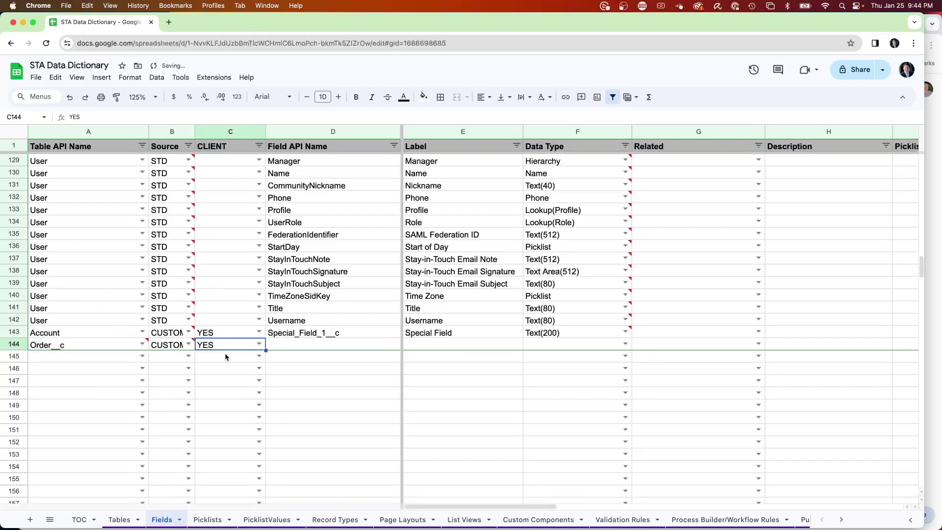
left_click(328, 349)
type("Parent Account")
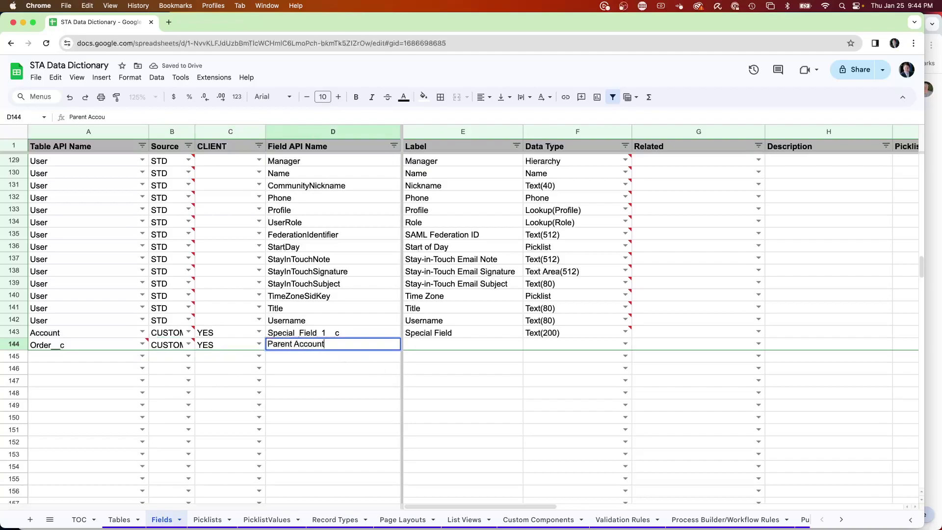
key("Tab")
type("Parent Account")
key("Tab")
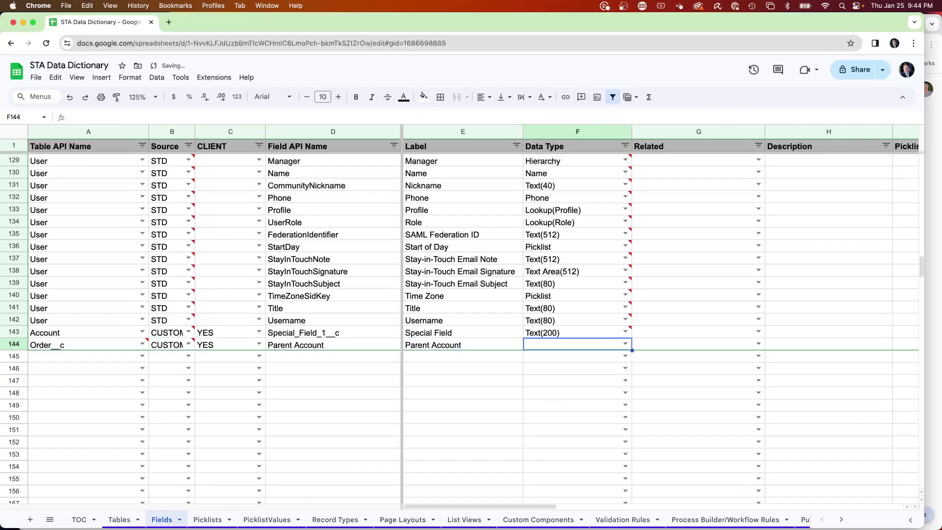
Step: Make Parent Account a Lookup data type related to Account
left_click(624, 343)
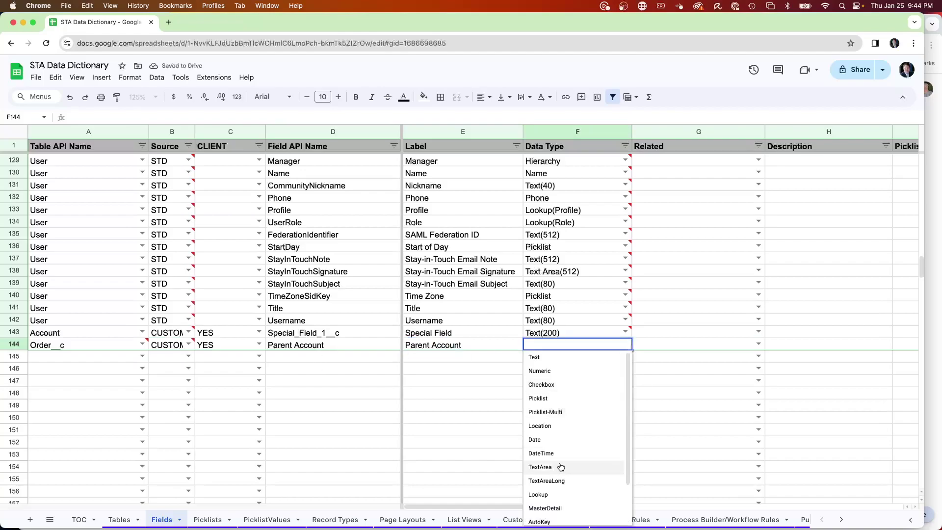
scroll(565, 447, "down", 2)
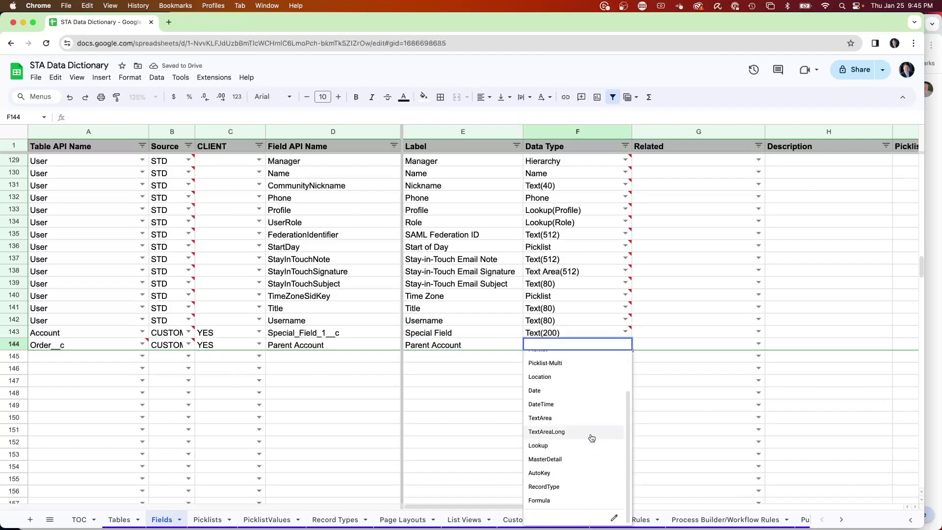
scroll(591, 437, "up", 2)
scroll(590, 437, "down", 1)
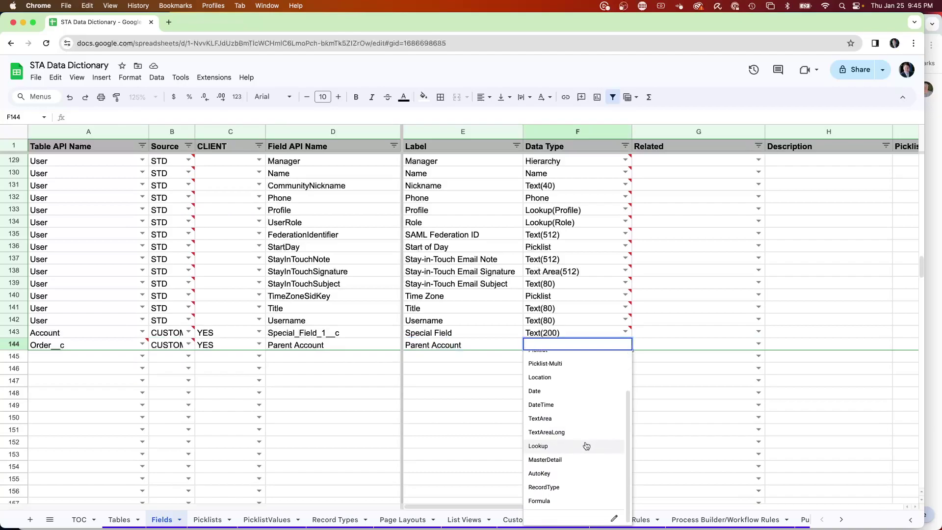
scroll(578, 442, "up", 1)
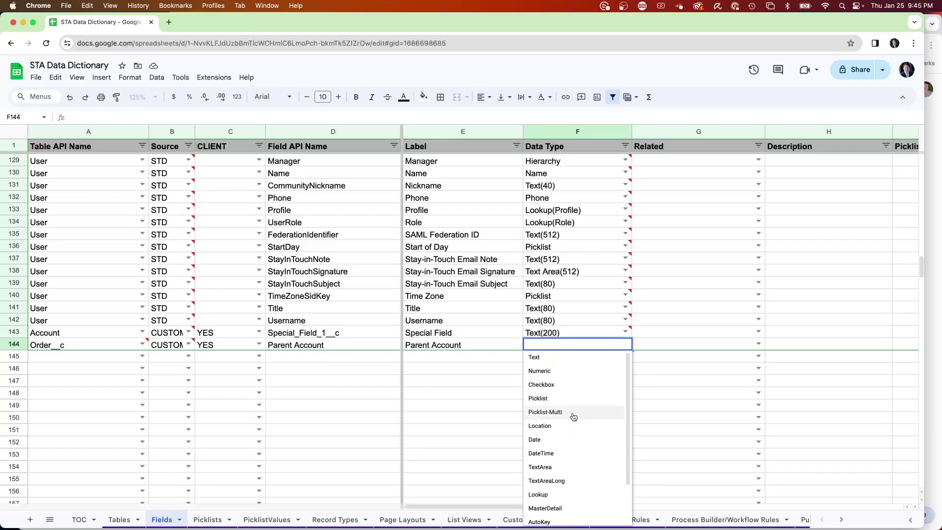
scroll(564, 450, "down", 2)
left_click(564, 451)
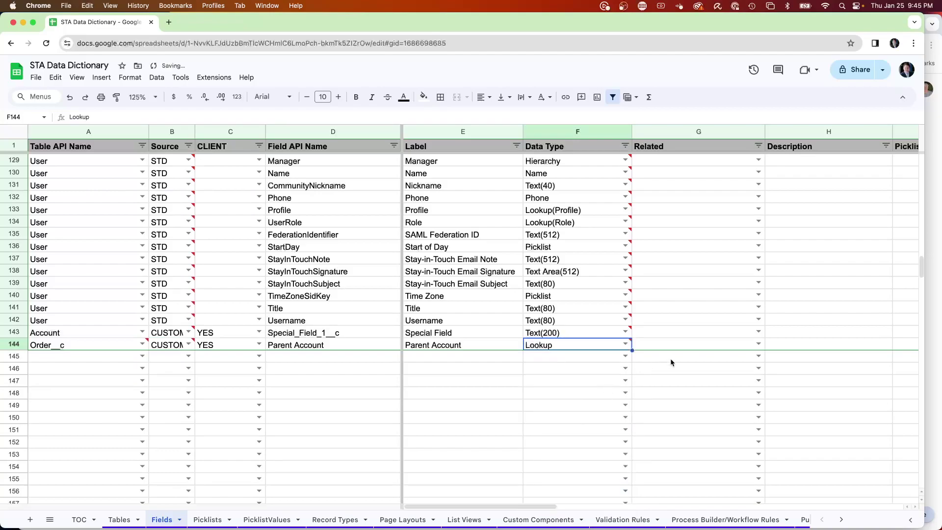
left_click(729, 346)
left_click(758, 344)
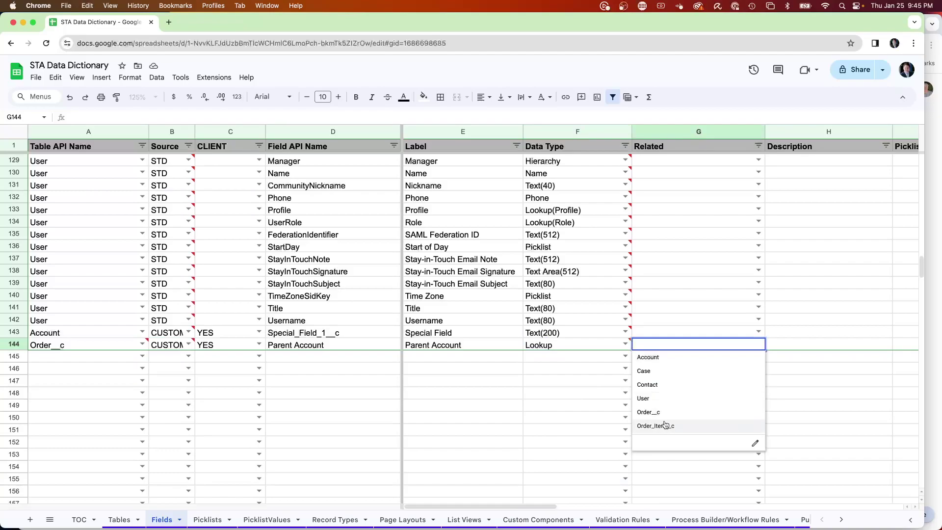
left_click(654, 363)
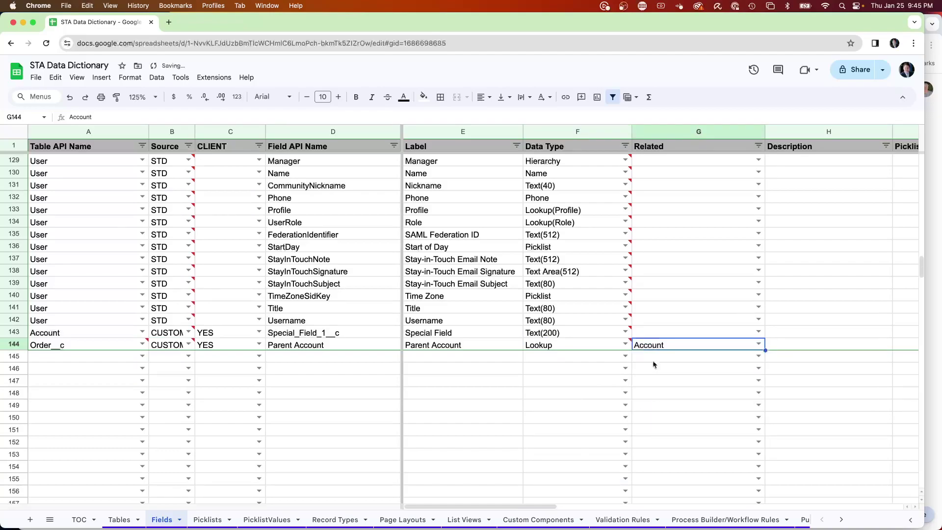
Step: Review row 144's remaining columns, then glance at the Tables sheet and return to Fields
left_click(806, 345)
key("Tab")
key("Tab")
key("shift+Tab")
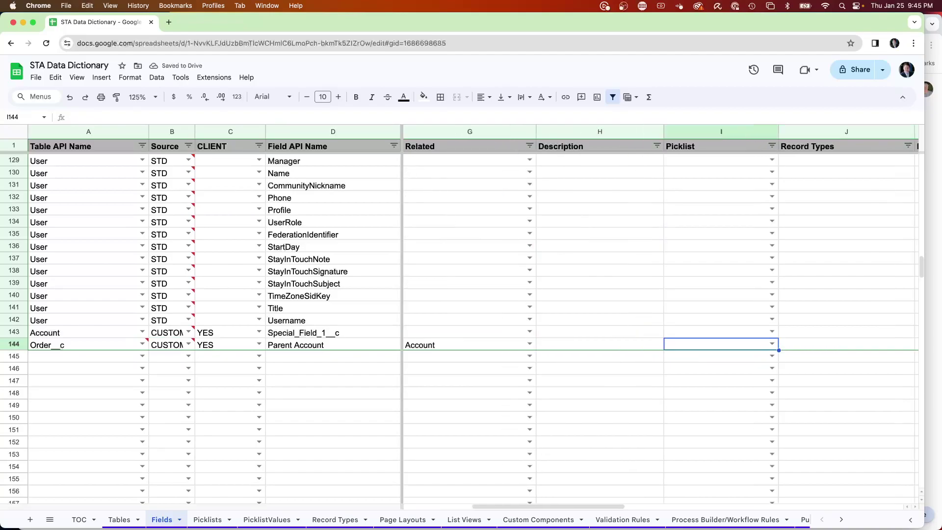
key("Tab")
key("Tab")
key("Tab")
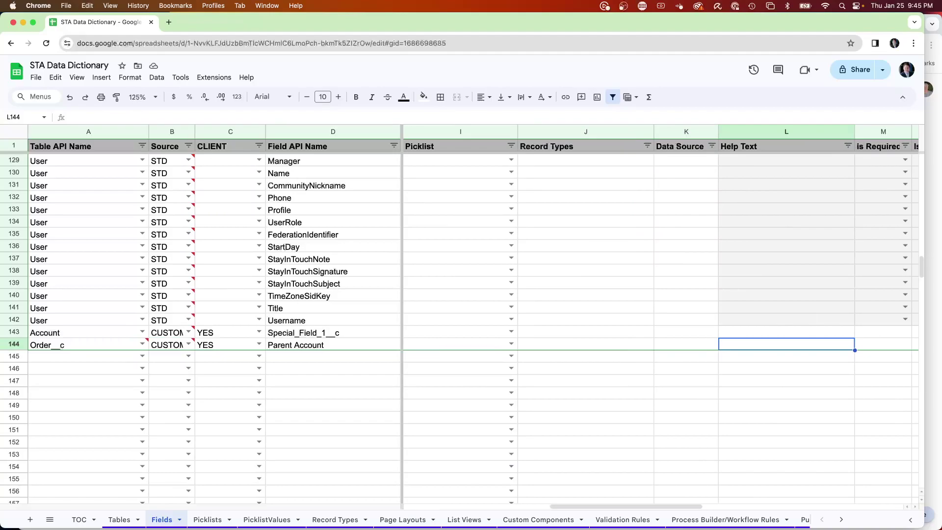
key("Tab")
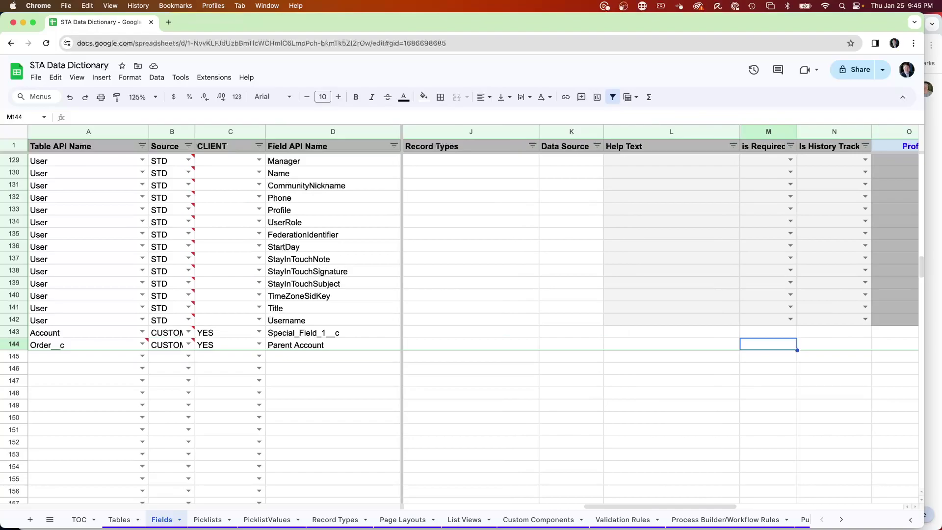
key("Tab")
key("shift+Tab")
key("shift+Tab")
key("shift+Tab")
key("shift+Tab")
key("shift+Tab")
key("Tab")
key("Tab")
key("Tab")
key("Tab")
key("Tab")
key("Tab")
key("shift+Tab")
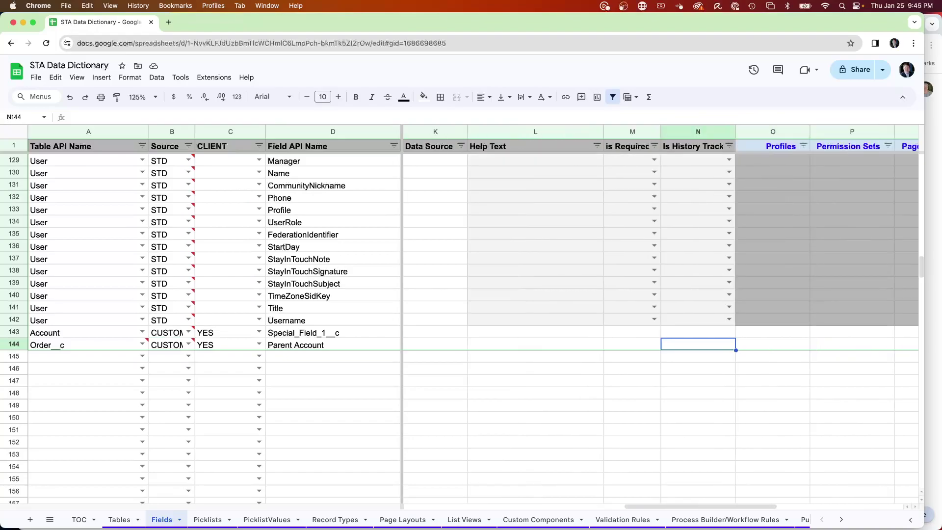
key("Tab")
key("Tab")
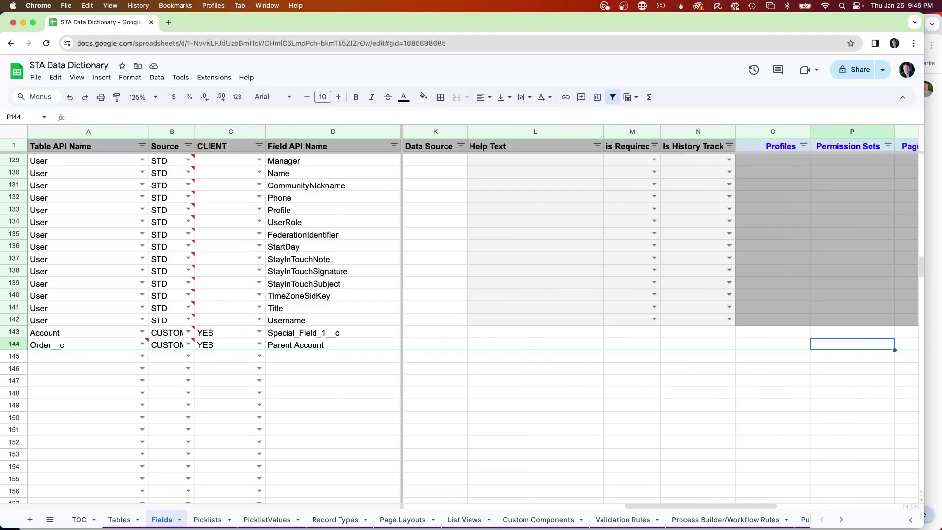
key("shift+Tab")
key("shift+Tab")
key("shift+Tab")
key("shift+Tab")
key("shift+Tab")
key("shift+Tab")
key("shift+Tab")
key("shift+Tab")
key("shift+Tab")
key("shift+Tab")
key("shift+Tab")
key("shift+Tab")
key("shift+Tab")
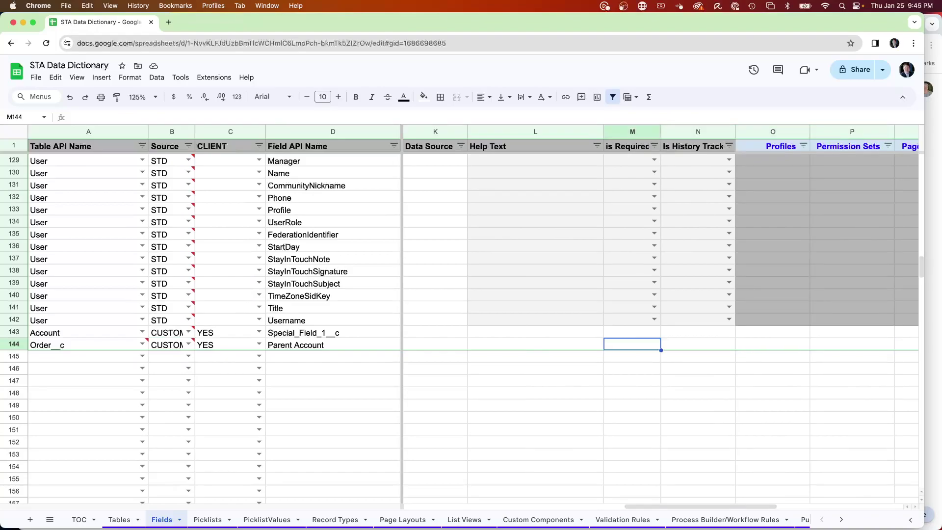
key("shift+Tab")
key("shift+Tab")
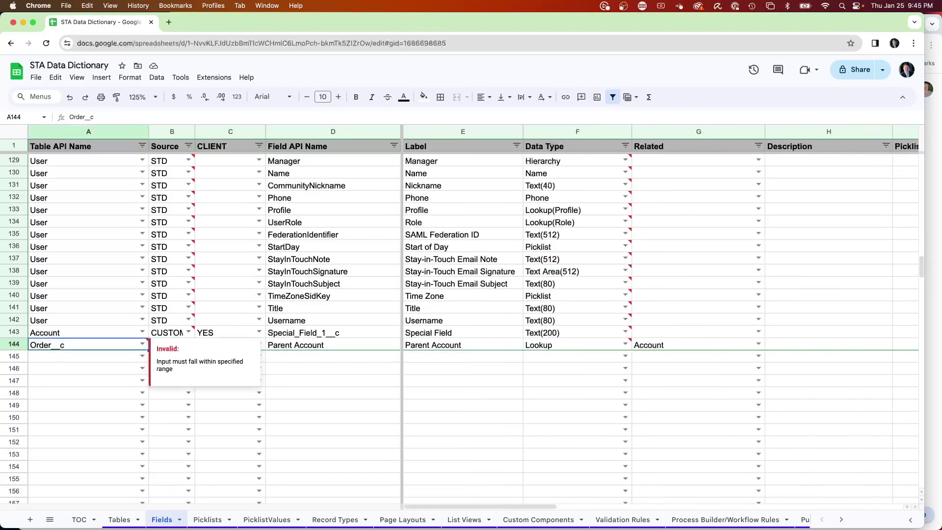
left_click(82, 360)
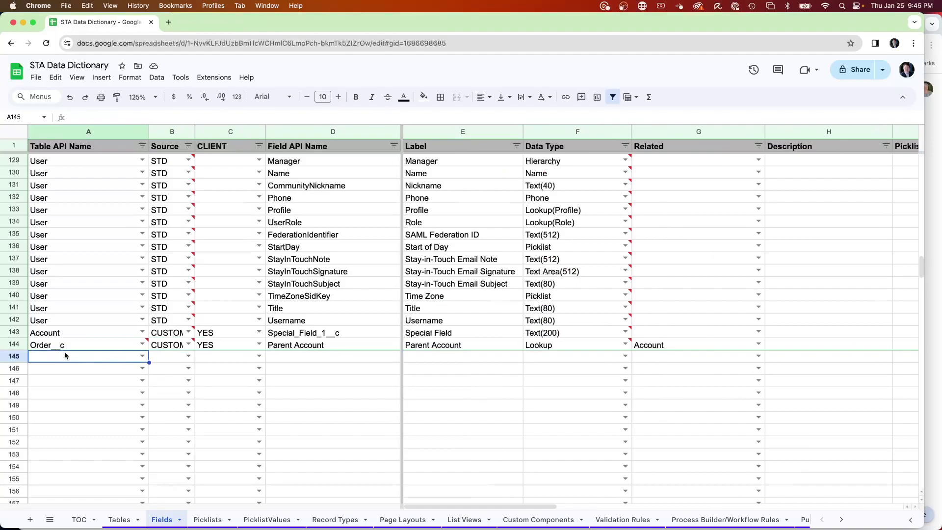
left_click(117, 521)
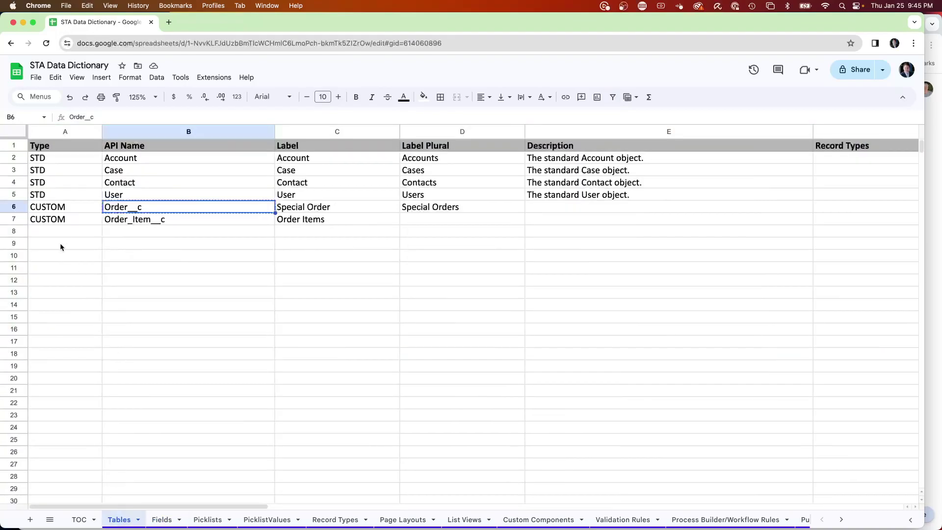
left_click(163, 520)
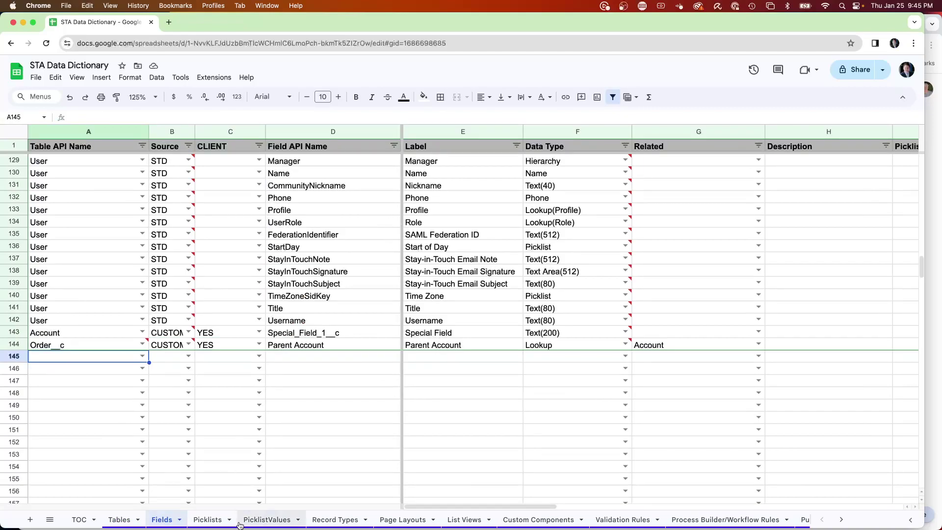
Step: On the Picklists sheet, enter SPECIAL_1 in A6 with Source CUSTOM and TYPE GLOBAL
left_click(207, 519)
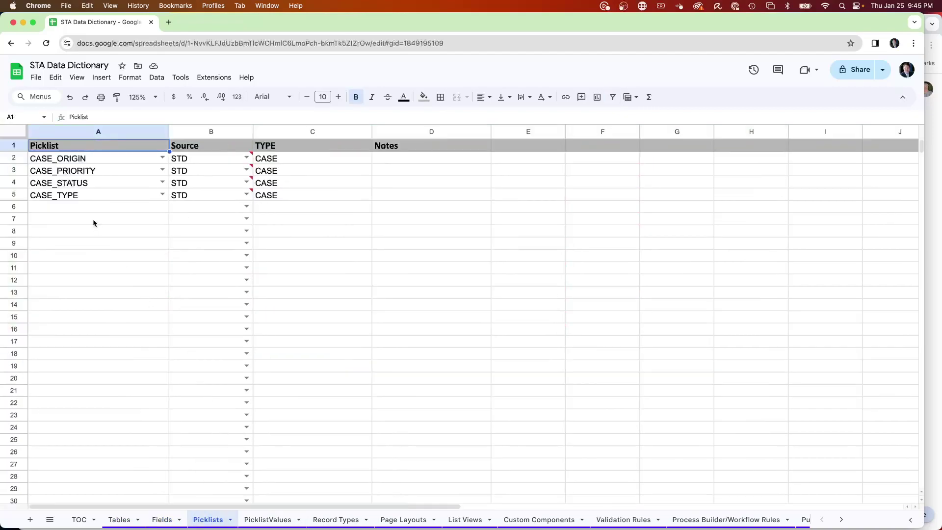
left_click(81, 208)
type("SPECIAL_1")
key("Tab")
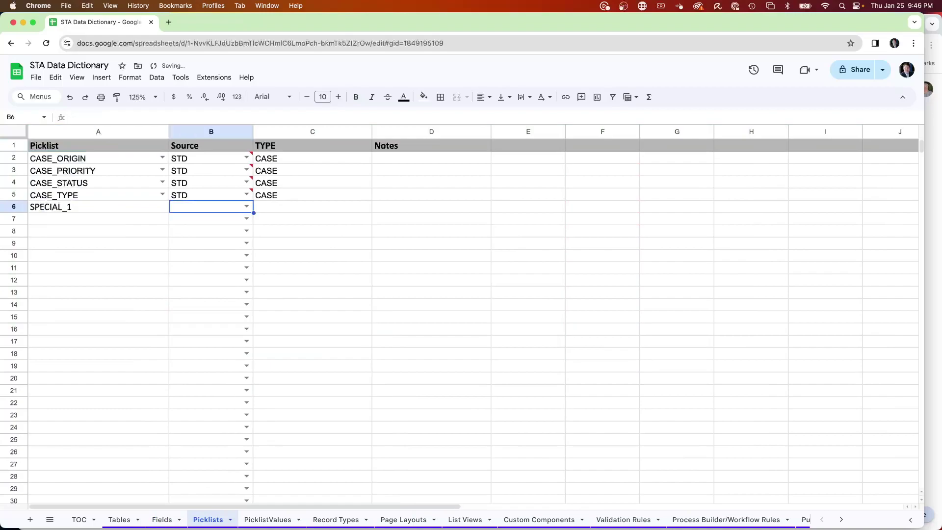
left_click(245, 205)
left_click(210, 236)
left_click(297, 211)
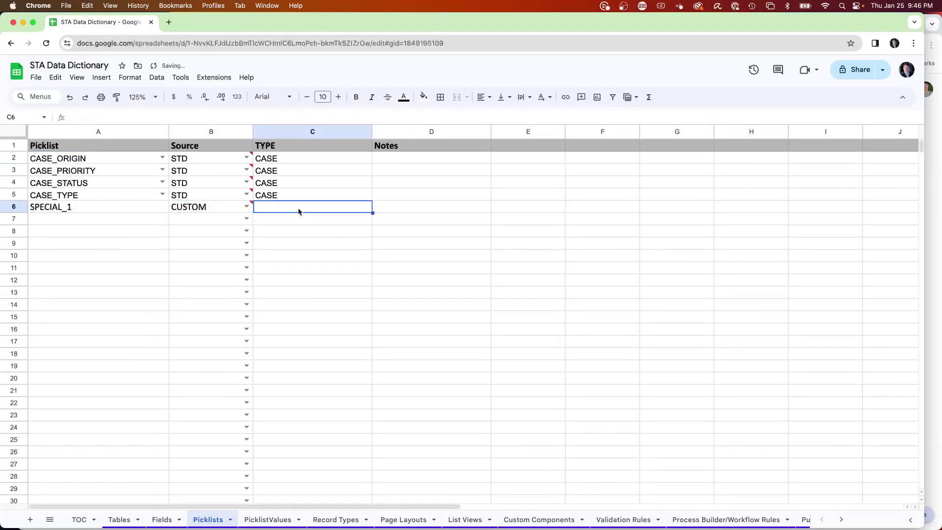
type("GLOBAL")
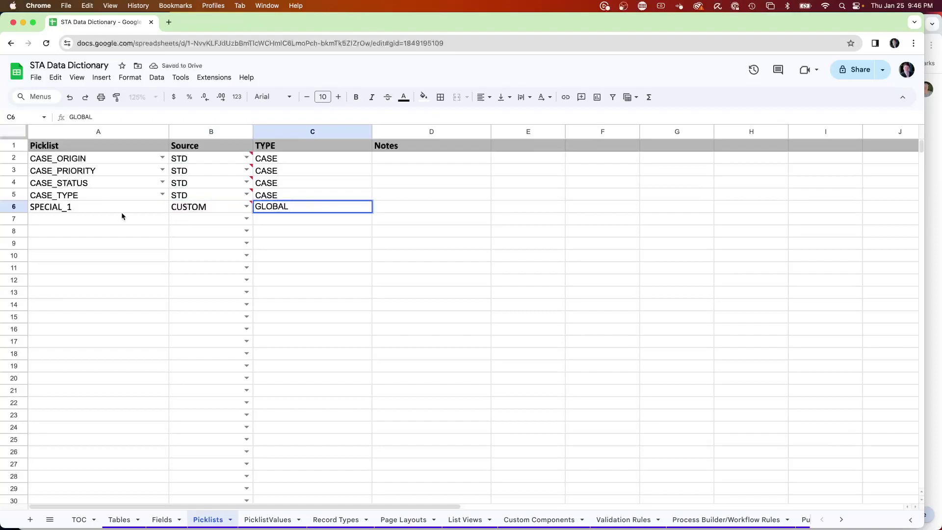
left_click(98, 209)
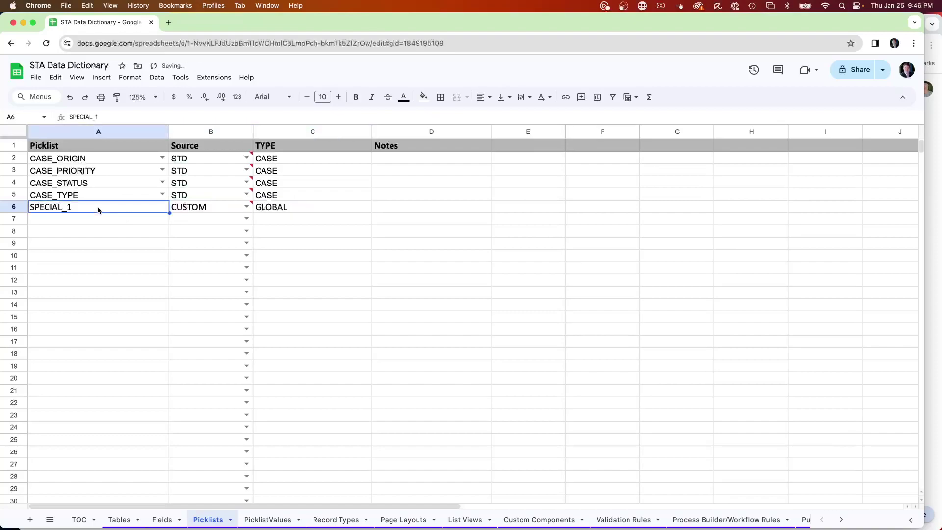
Step: On the PicklistValues sheet, add row 20 with picklist SPECIAL_1 and value Value1
left_click(335, 519)
left_click(275, 521)
left_click(69, 367)
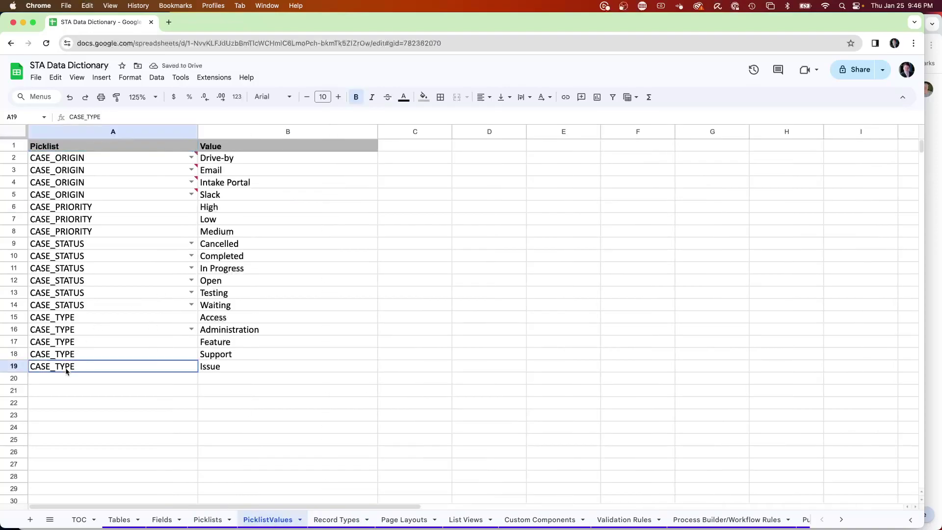
left_click(53, 380)
type("SPECIAL_1")
key("Tab")
type("VA")
key("BackSpace")
type("ALU")
key("BackSpace")
key("BackSpace")
key("BackSpace")
type("alue1")
key("Return")
Step: Add row 21 with SPECIAL_1 and Value2, then copy the SPECIAL_1 name
key("Up")
key("Left")
key("ctrl+c")
key("Down")
key("ctrl+v")
key("Tab")
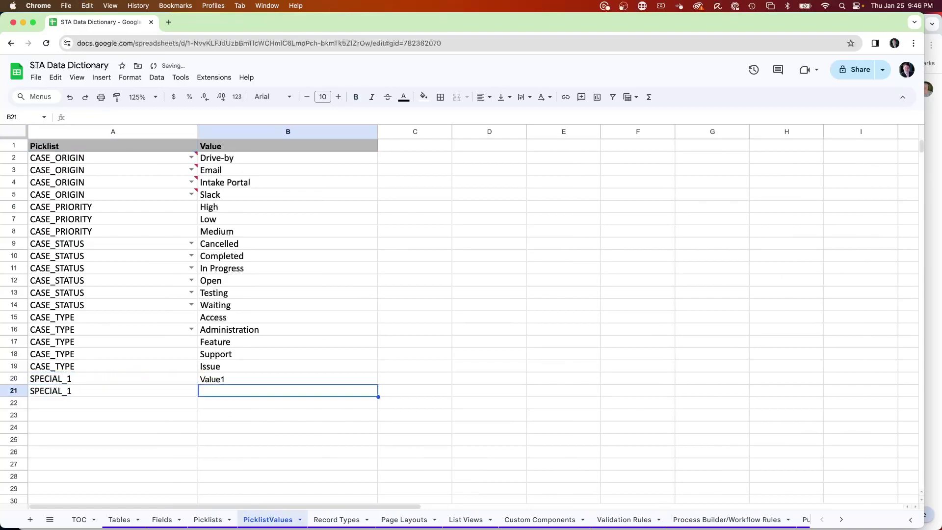
type("Value2")
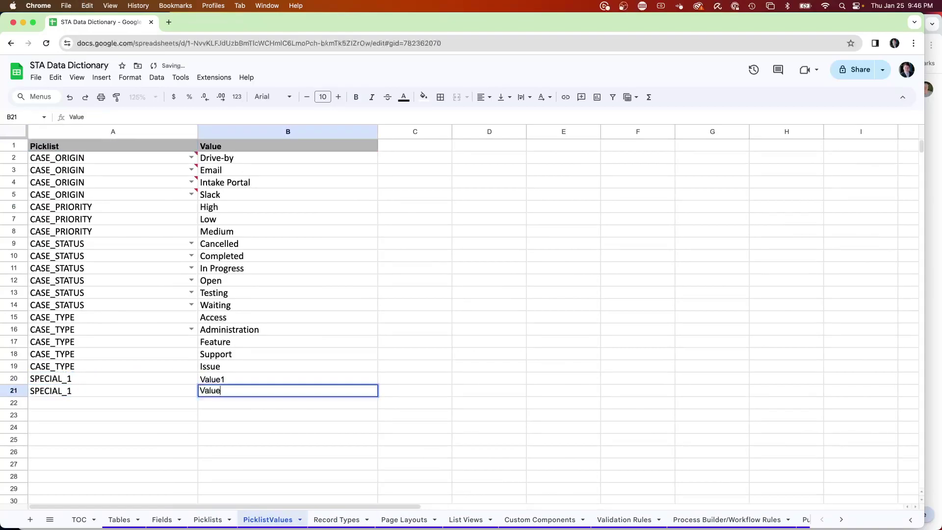
left_click(81, 377)
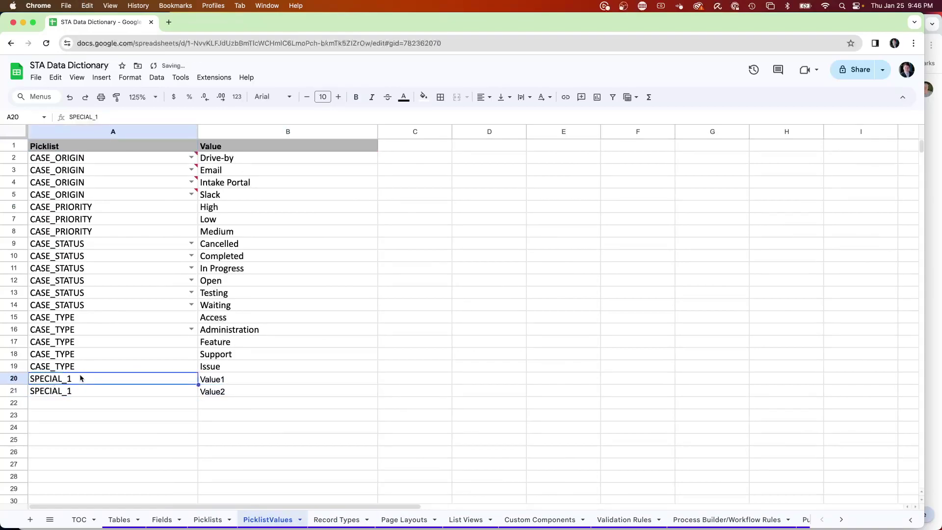
key("ctrl+c")
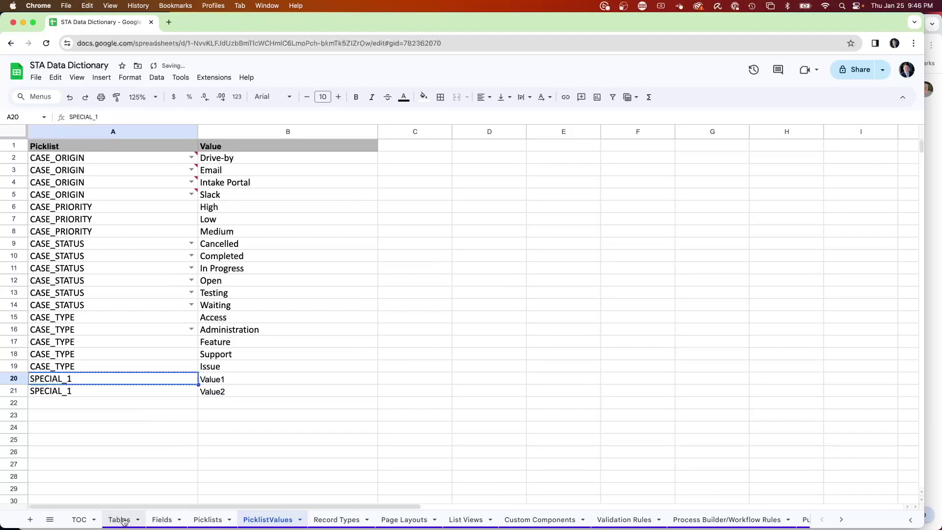
Step: On the Fields sheet, fill row 145 with table Order__c, Source CUSTOM, API name and label 'Picklist'
left_click(161, 520)
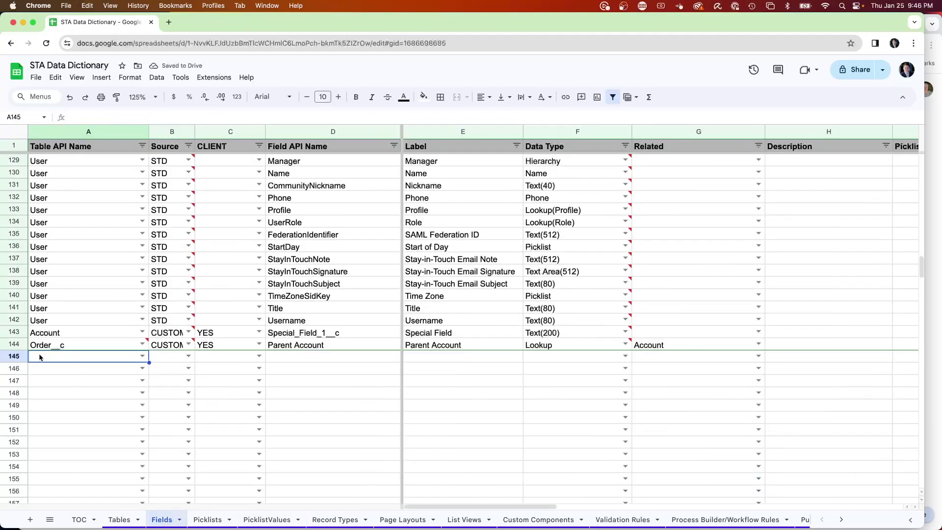
type("Order__c")
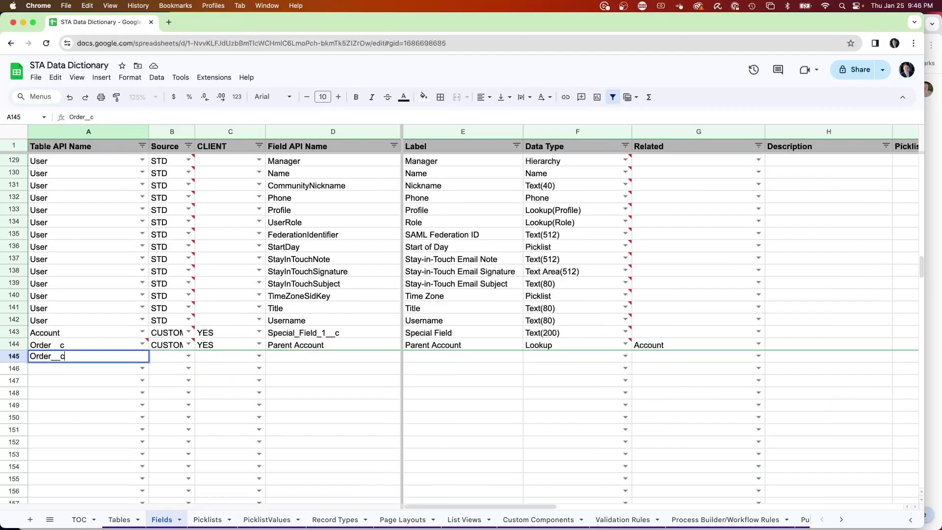
key("Tab")
key("Tab")
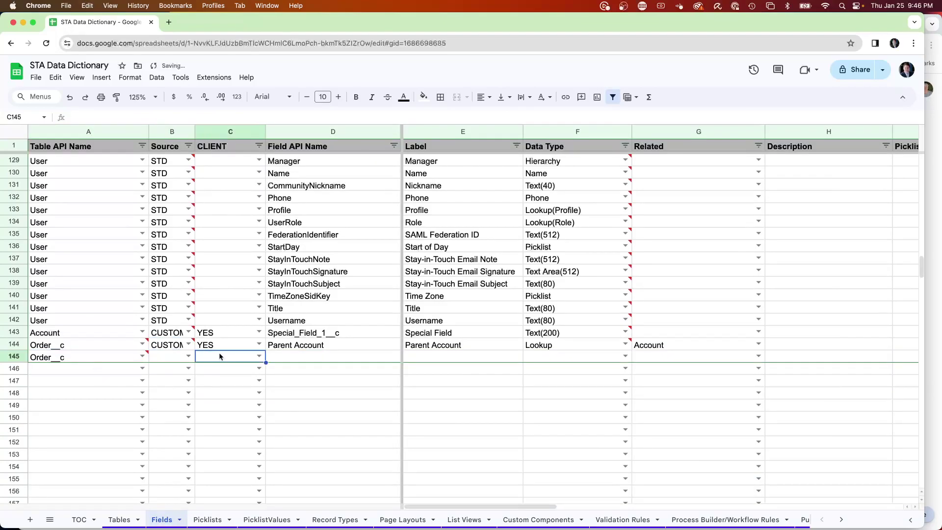
left_click(188, 356)
left_click(162, 382)
left_click(293, 359)
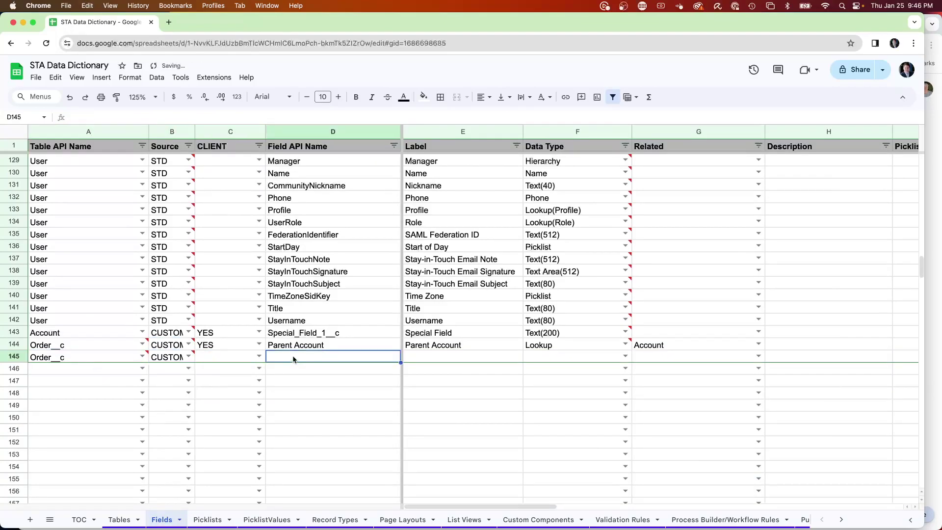
type("Picklist")
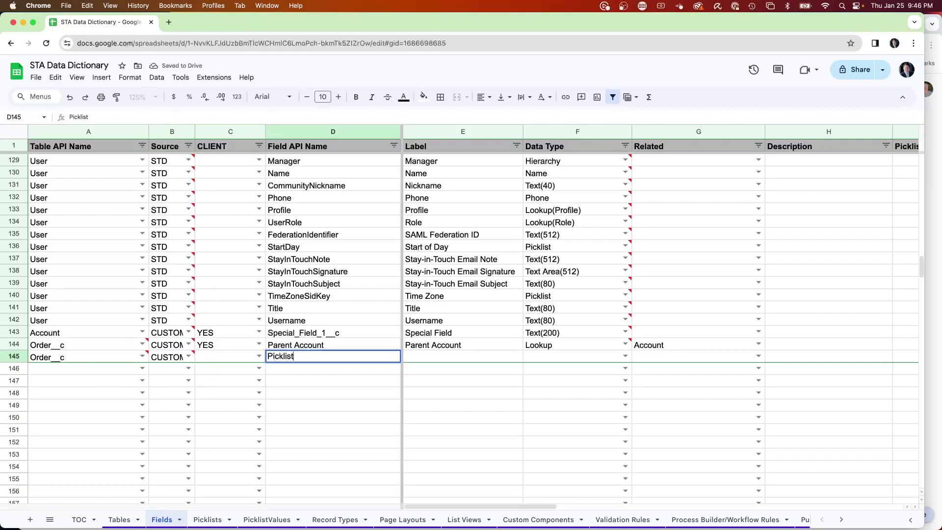
key("Tab")
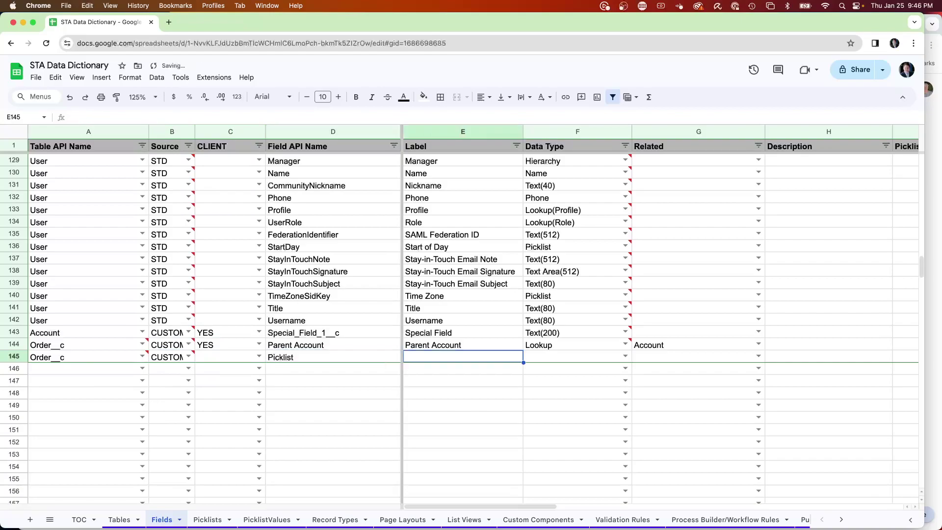
type("Picklist")
key("Tab")
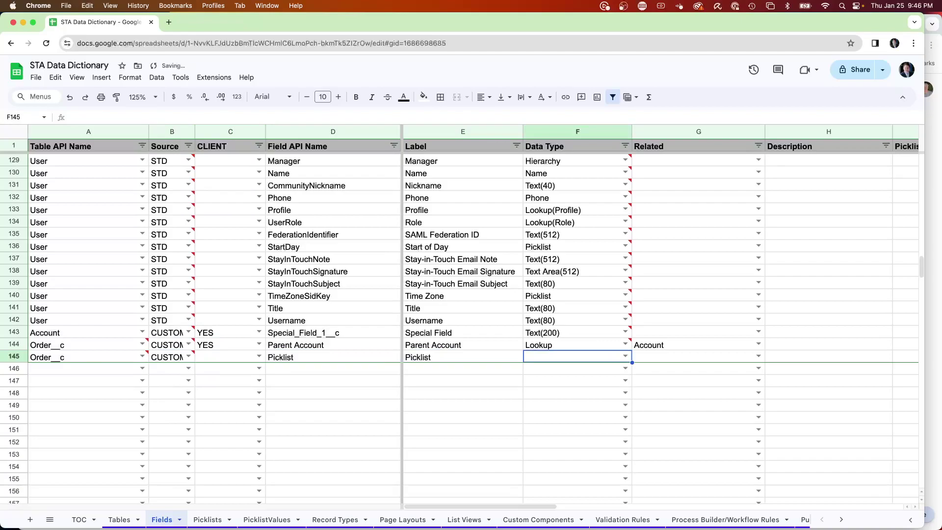
Step: Set row 145's Data Type to Picklist and link it to the SPECIAL_1 picklist
left_click(625, 356)
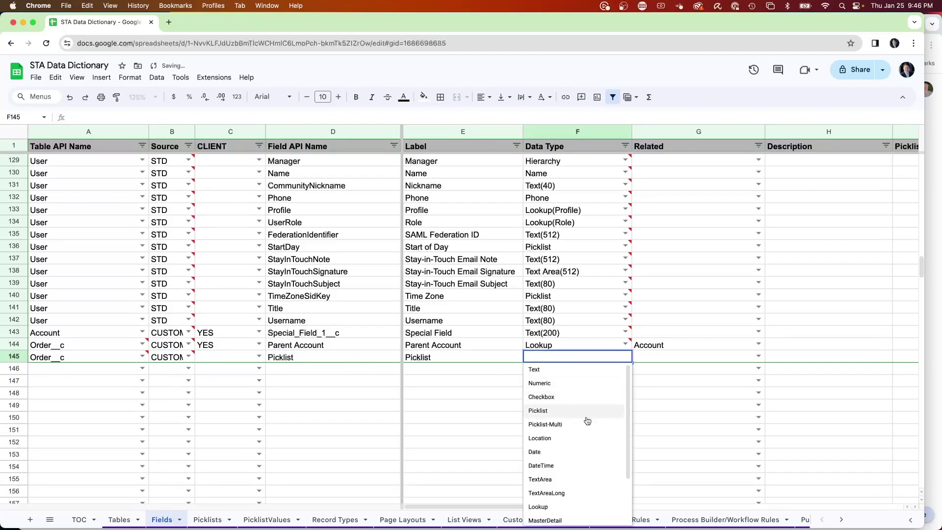
left_click(699, 352)
left_click(581, 358)
left_click(625, 356)
left_click(591, 411)
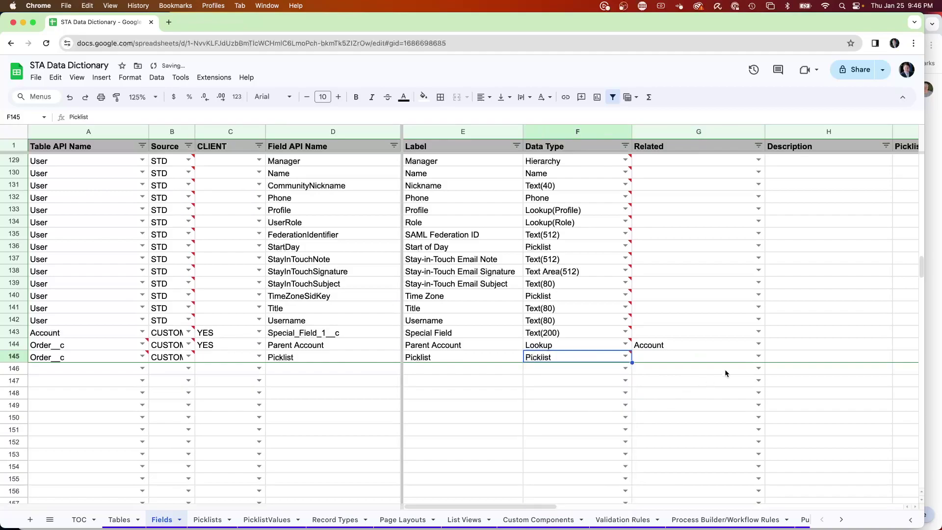
scroll(783, 347, "right", 2)
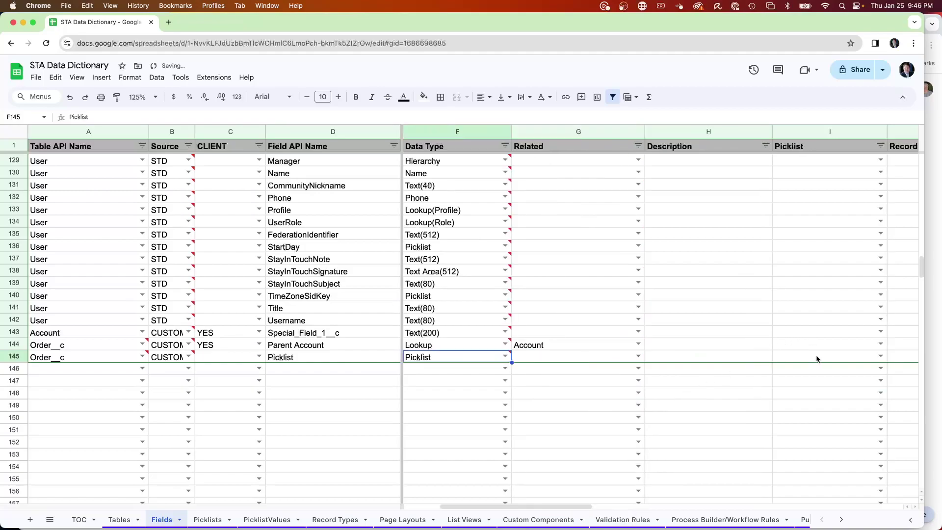
left_click(894, 357)
left_click(881, 356)
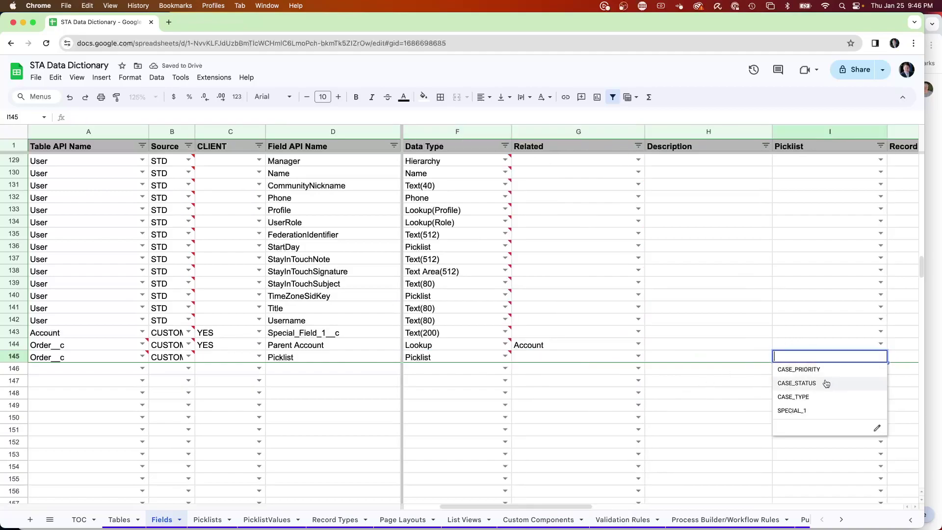
left_click(815, 411)
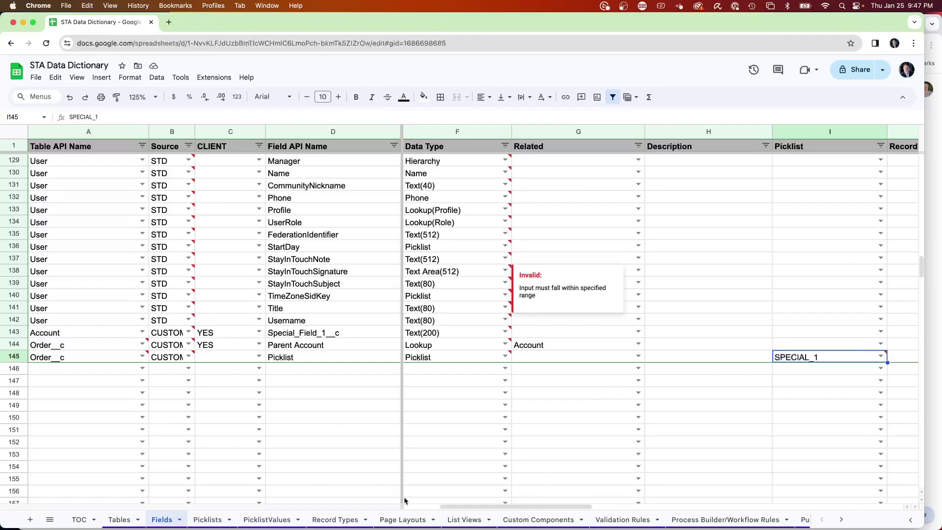
Step: Browse the Record Types, Page Layouts, List Views, Custom Components, Validation Rules and Public Group sheets
left_click(321, 518)
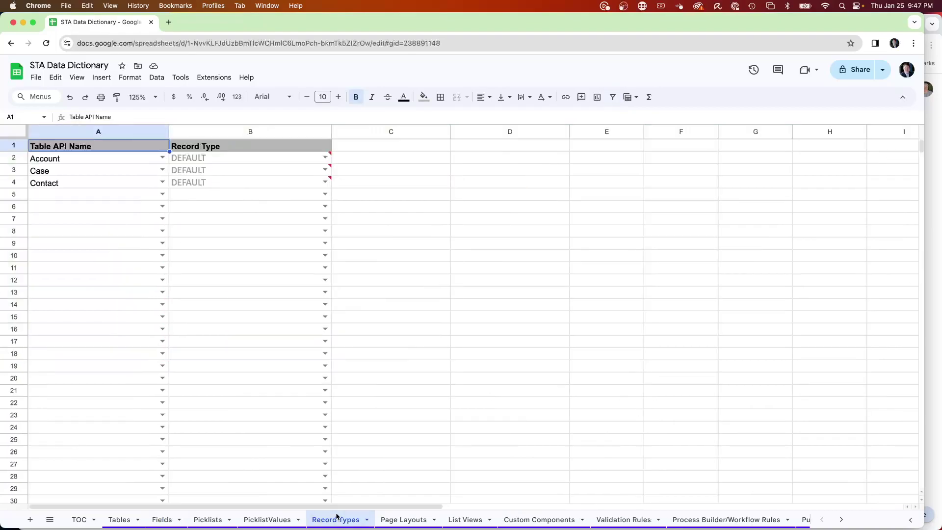
left_click(405, 520)
left_click(465, 521)
left_click(539, 520)
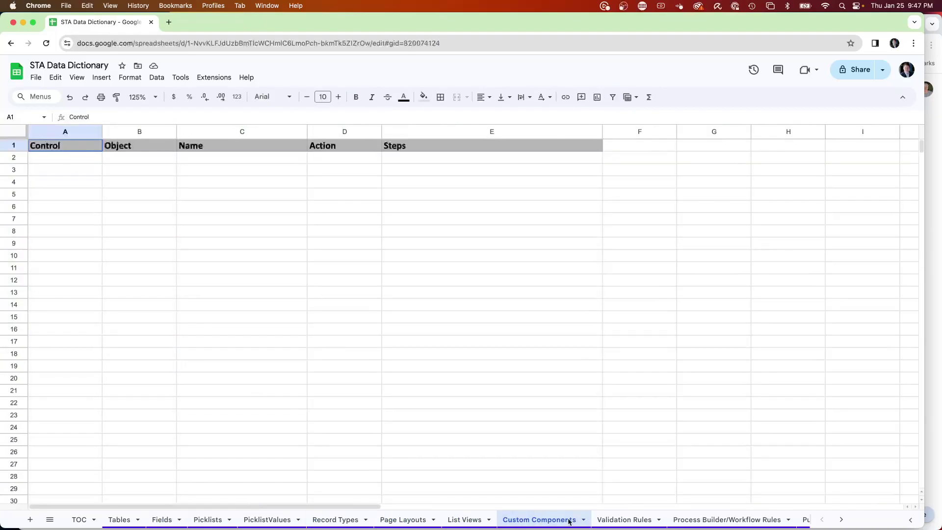
left_click(505, 520)
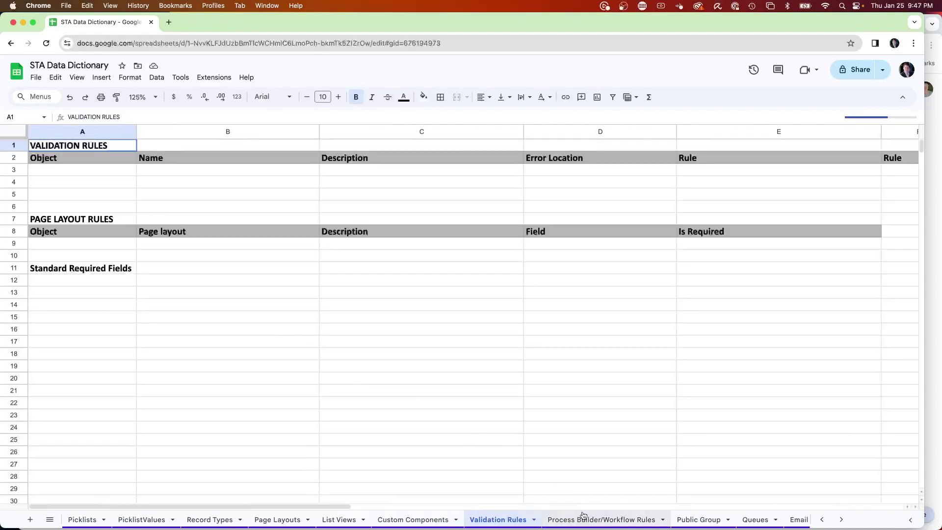
scroll(625, 519, "right", 3)
scroll(627, 520, "right", 3)
left_click(485, 521)
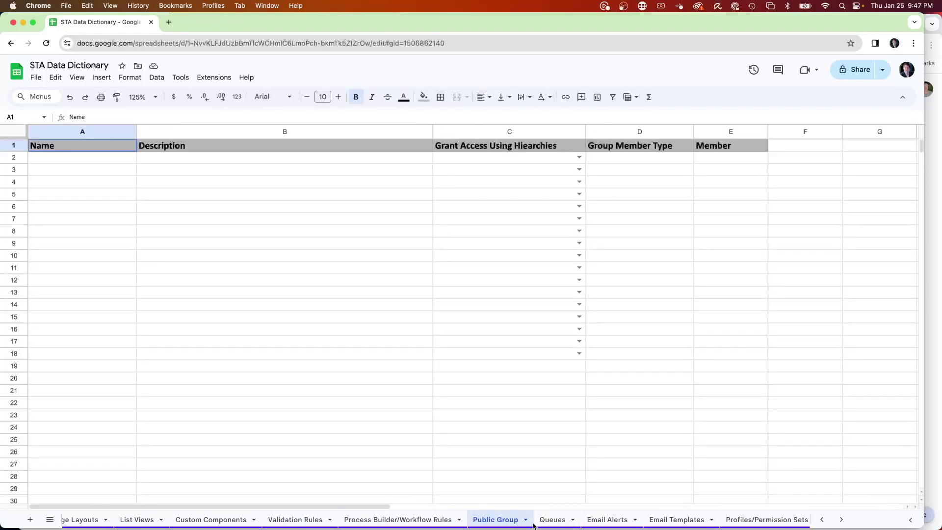
Step: Browse Queues through Role Hierarchy and Validations, settling on the Reports & Dashboards sheet
left_click(548, 522)
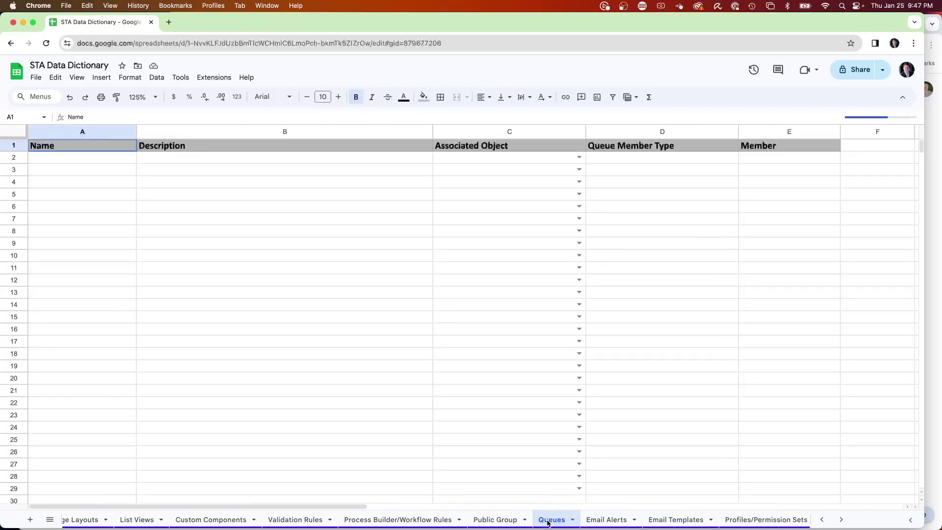
scroll(548, 522, "right", 3)
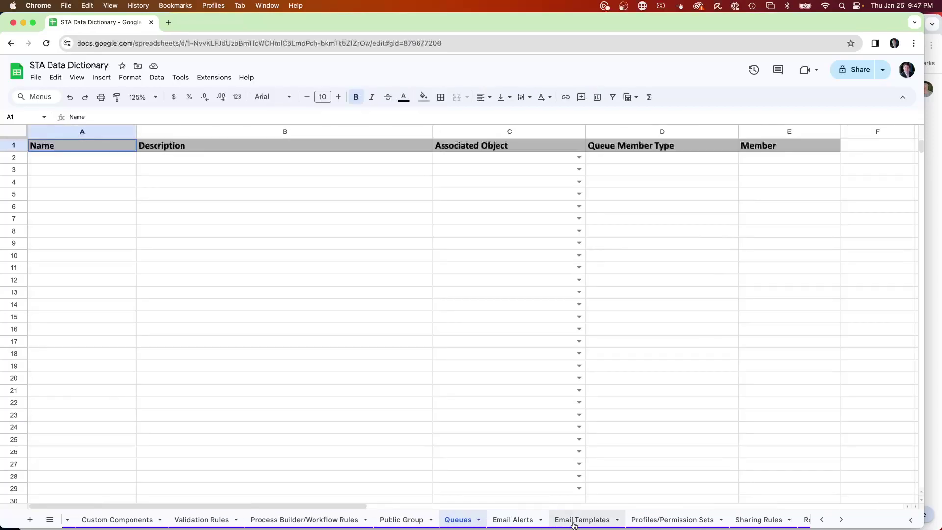
left_click(527, 523)
left_click(573, 521)
left_click(657, 522)
scroll(652, 522, "right", 5)
left_click(541, 520)
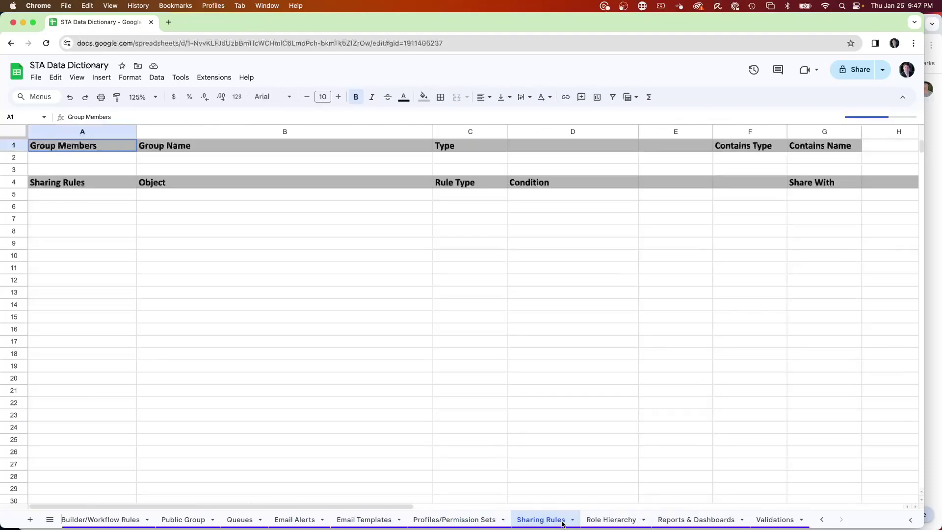
left_click(593, 521)
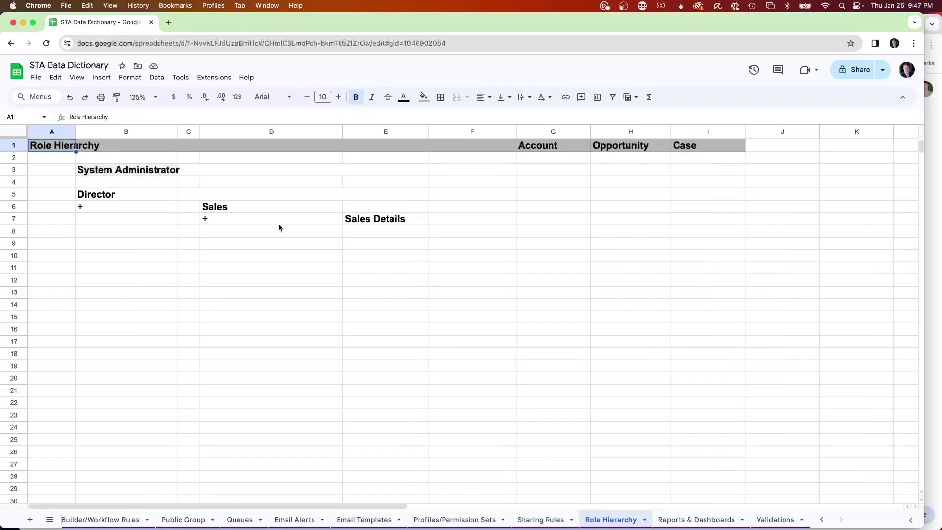
left_click(704, 522)
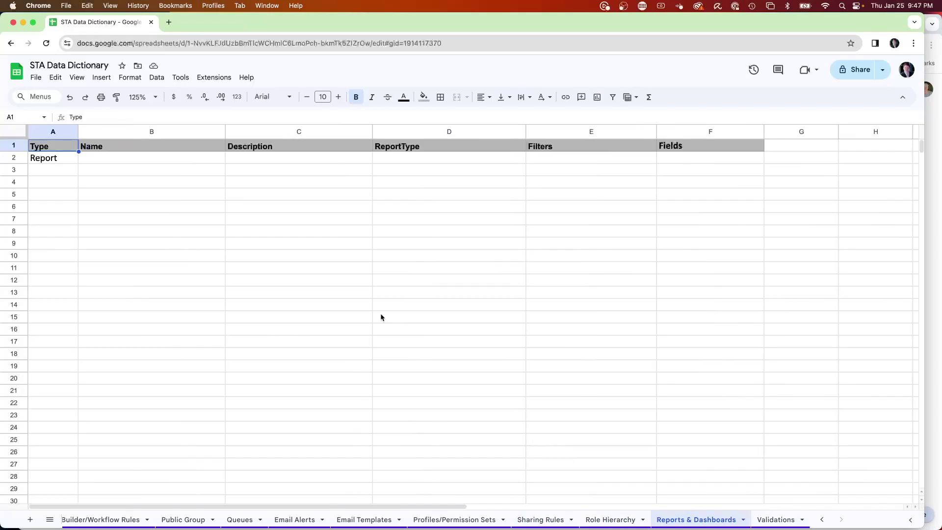
left_click(769, 522)
left_click(688, 521)
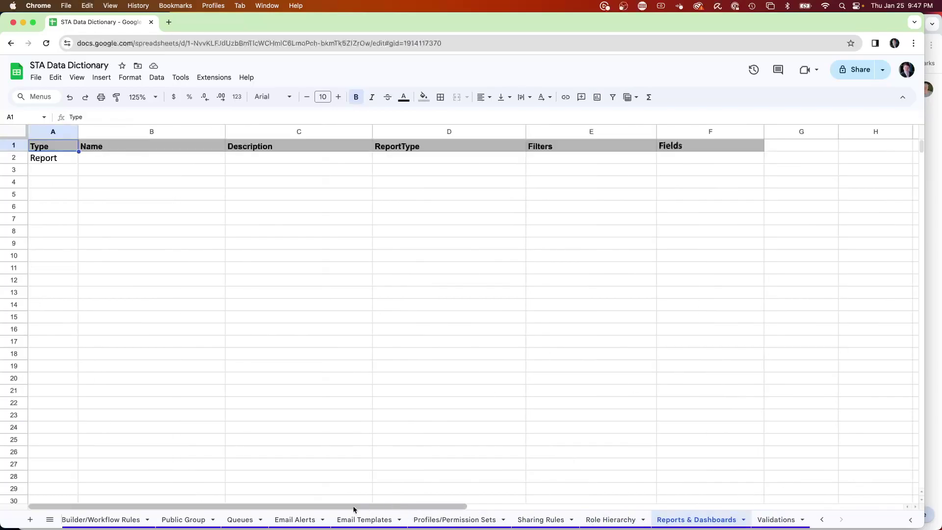
scroll(160, 516, "left", 10)
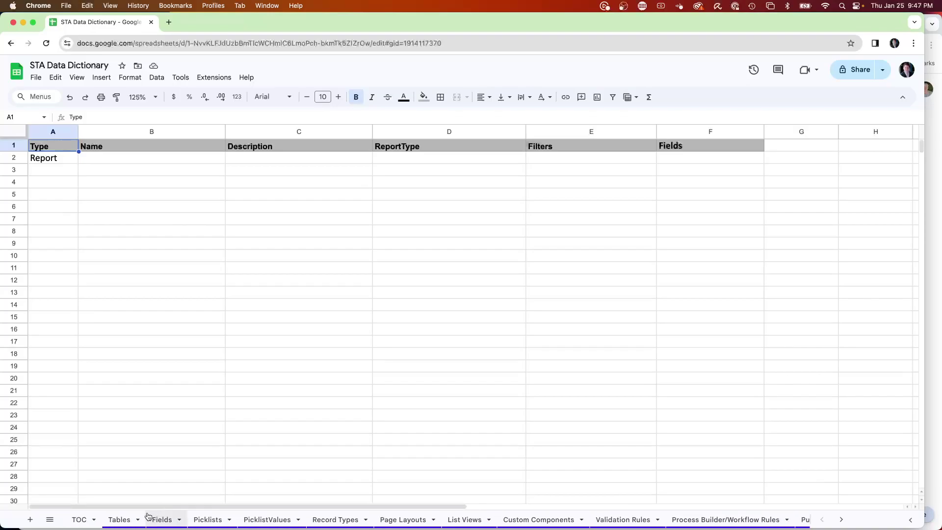
Step: Filter the Fields sheet's Table API Name column to show only Account rows
left_click(123, 519)
left_click(162, 520)
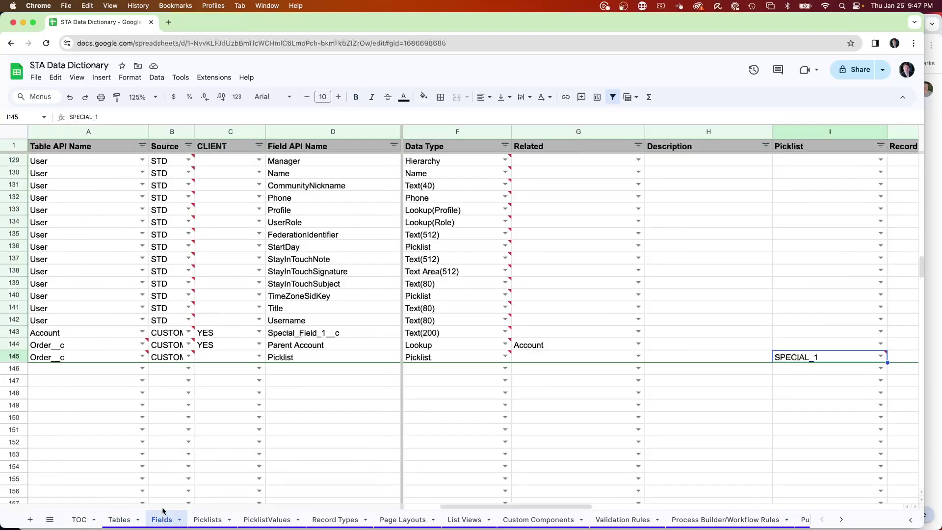
scroll(162, 344, "up", 10)
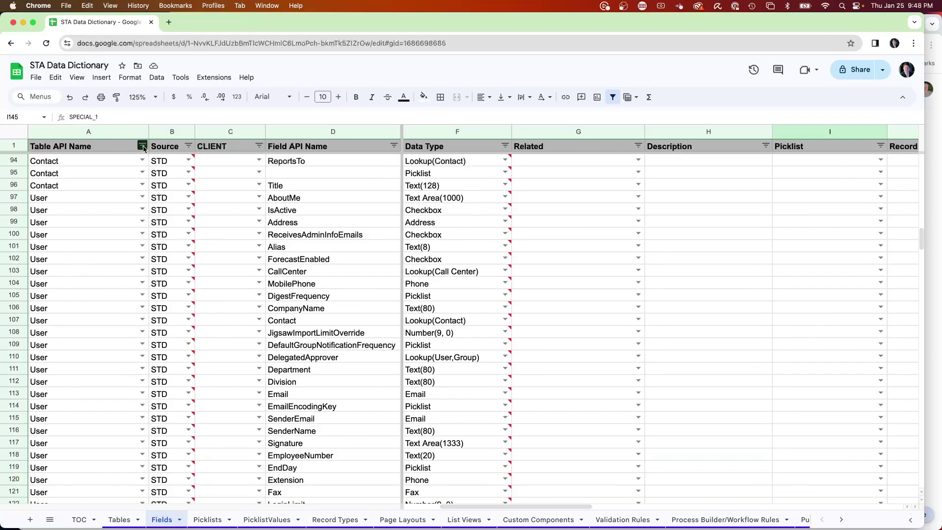
left_click(143, 146)
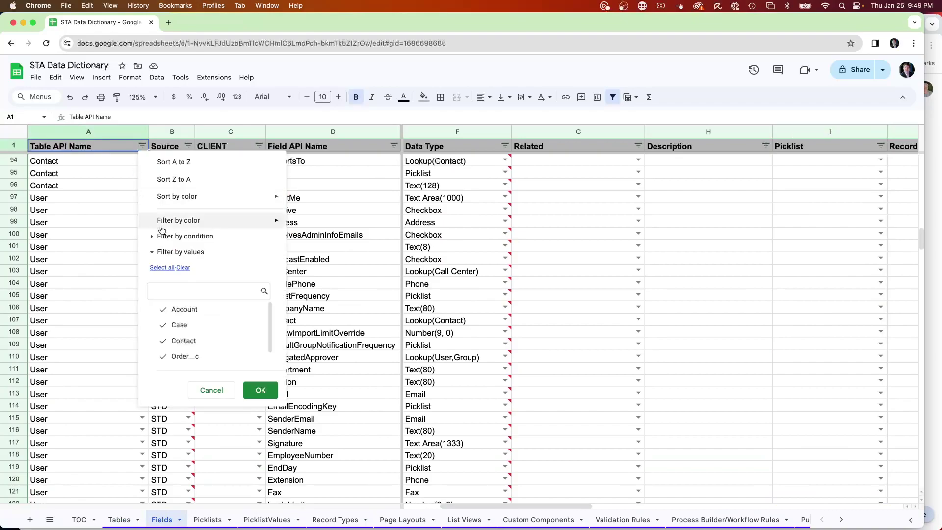
left_click(183, 268)
left_click(184, 309)
left_click(261, 390)
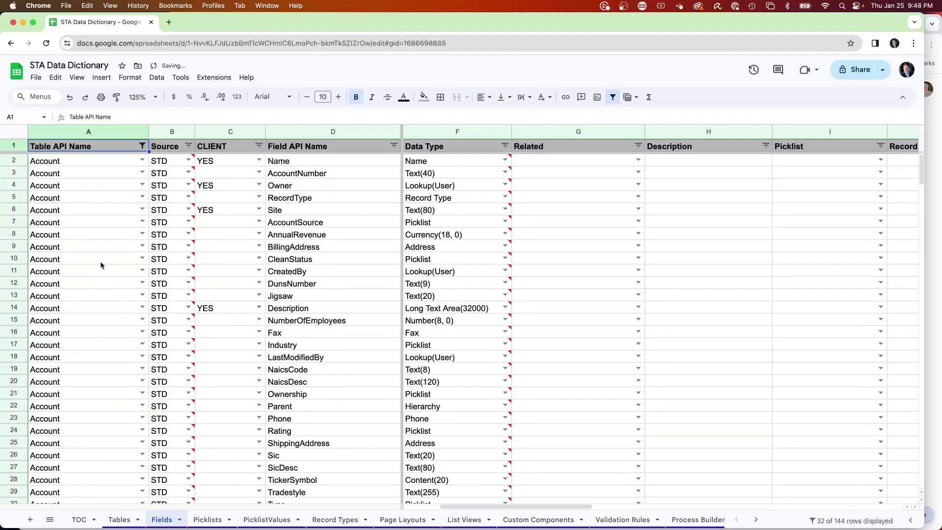
Step: Review the filtered Account fields, then go to the PicklistValues sheet
scroll(101, 265, "down", 5)
scroll(100, 265, "up", 2)
scroll(100, 264, "up", 1)
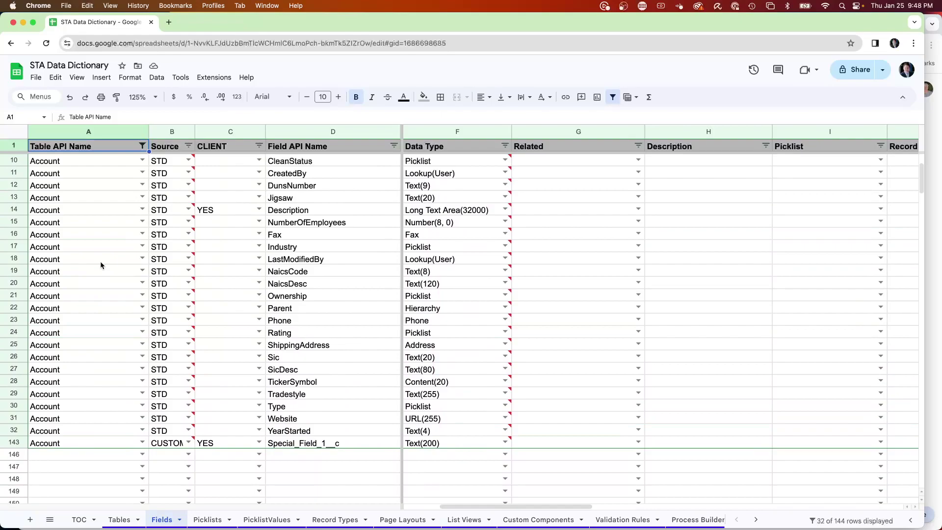
scroll(151, 251, "up", 3)
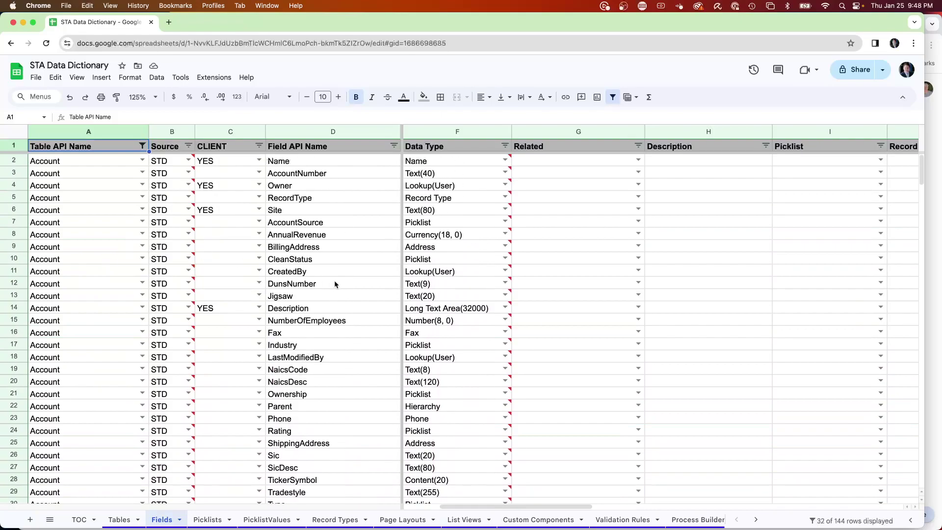
scroll(335, 285, "down", 1)
scroll(322, 316, "down", 3)
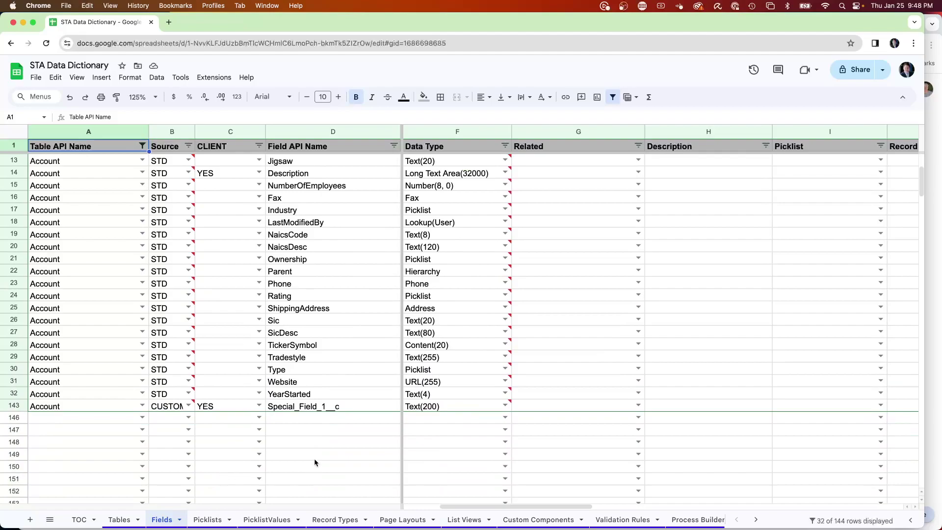
left_click(268, 520)
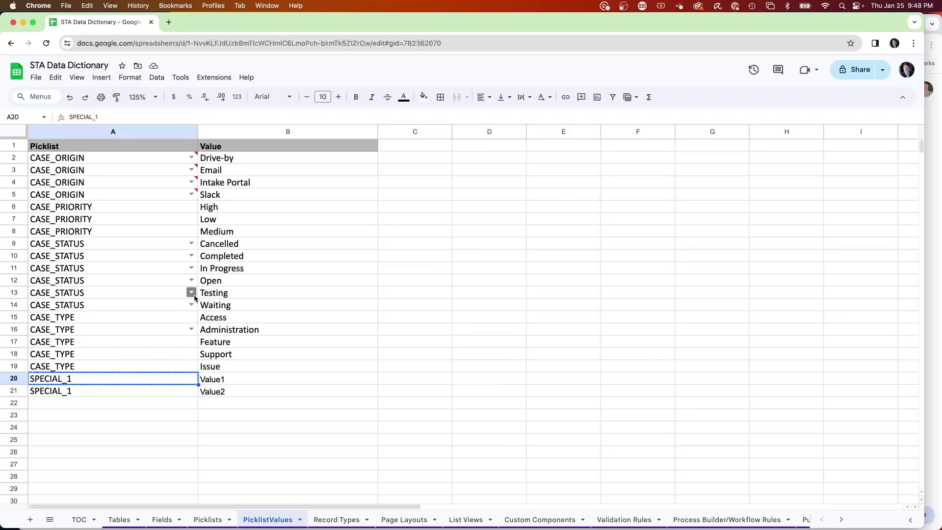
Step: Review the Tables sheet listing Order__c and Order_Item__c, scrolling right across its columns
left_click(122, 522)
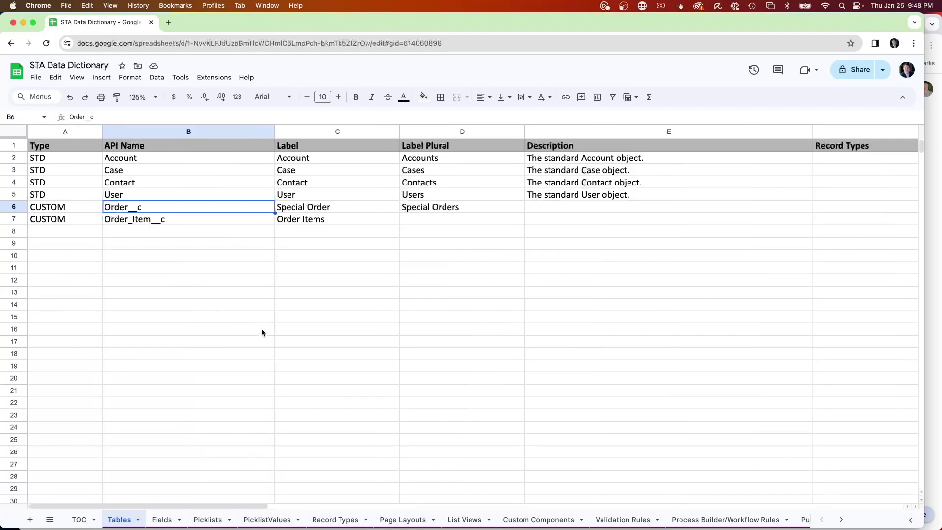
scroll(262, 329, "right", 3)
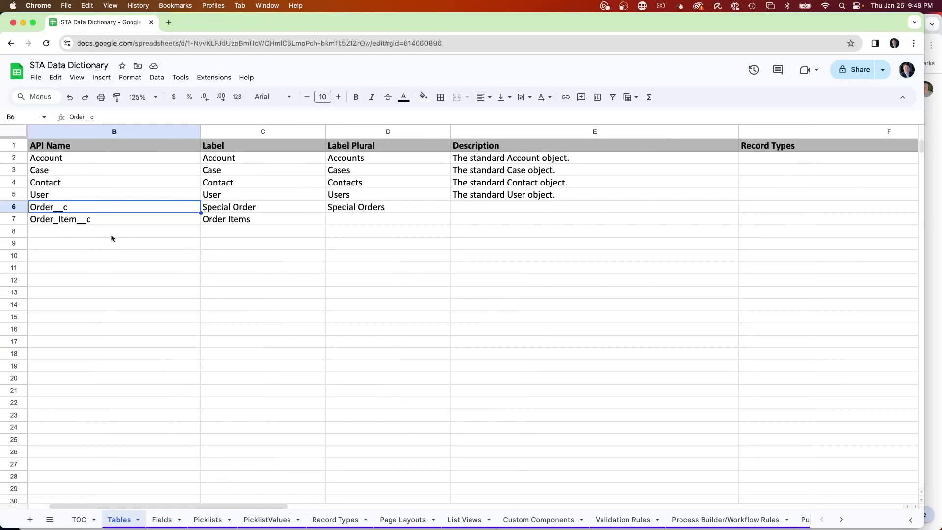
left_click(162, 519)
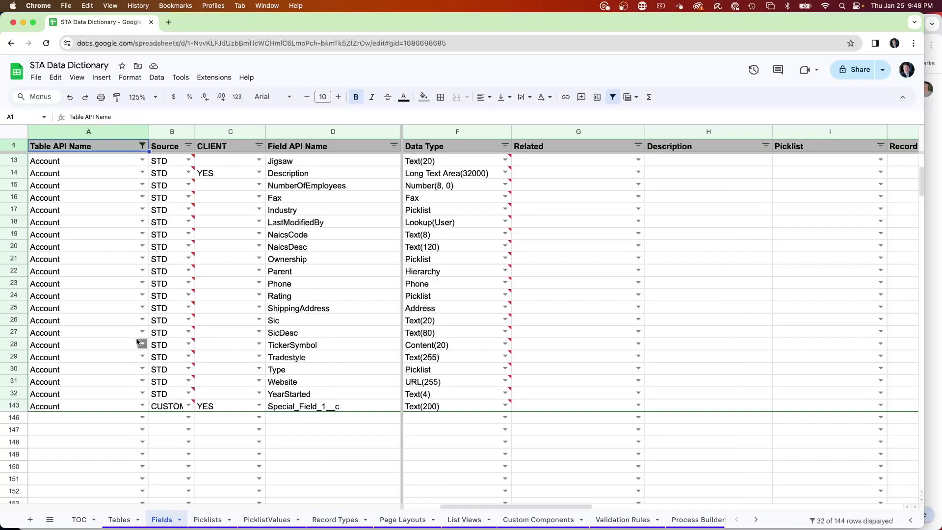
left_click(12, 394)
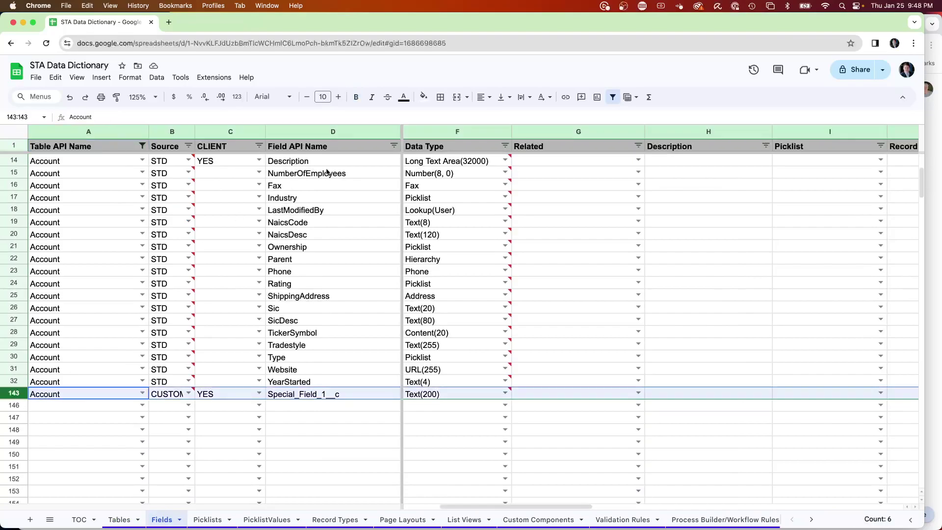
left_click(424, 96)
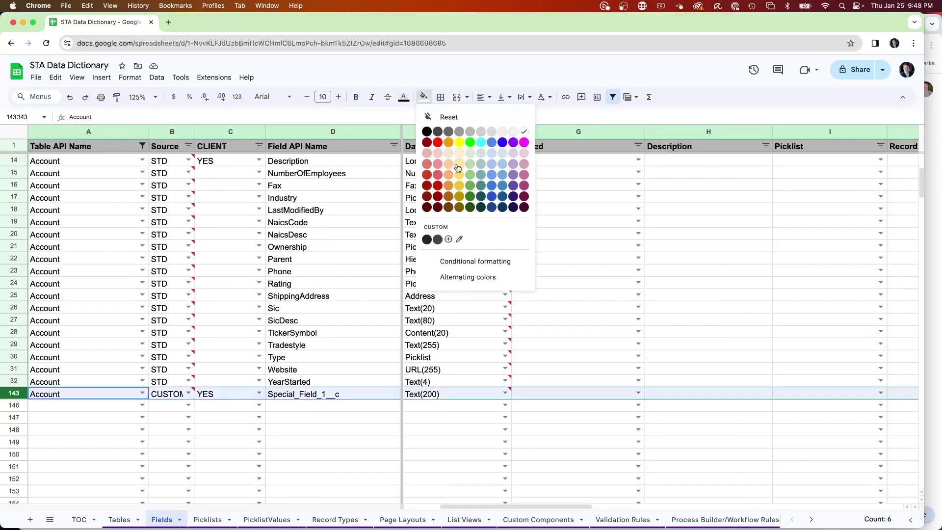
left_click(457, 144)
left_click(281, 309)
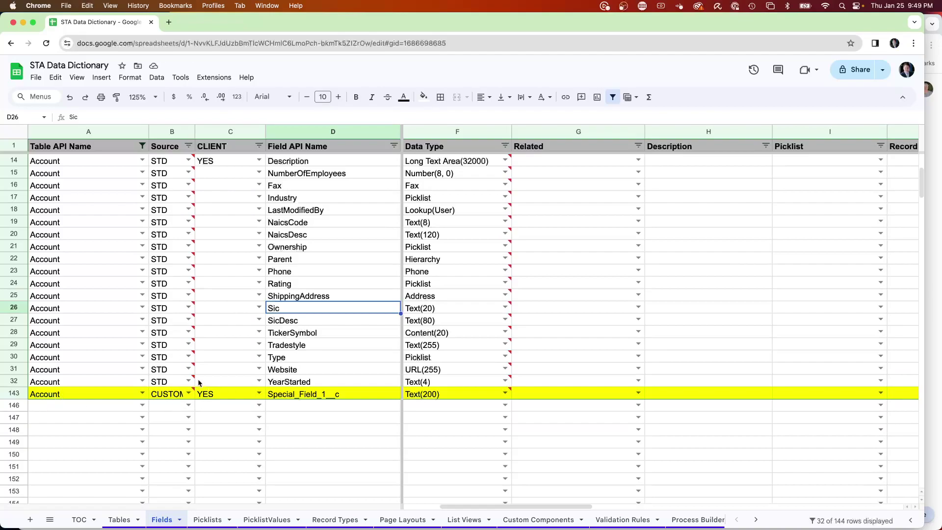
left_click(16, 393)
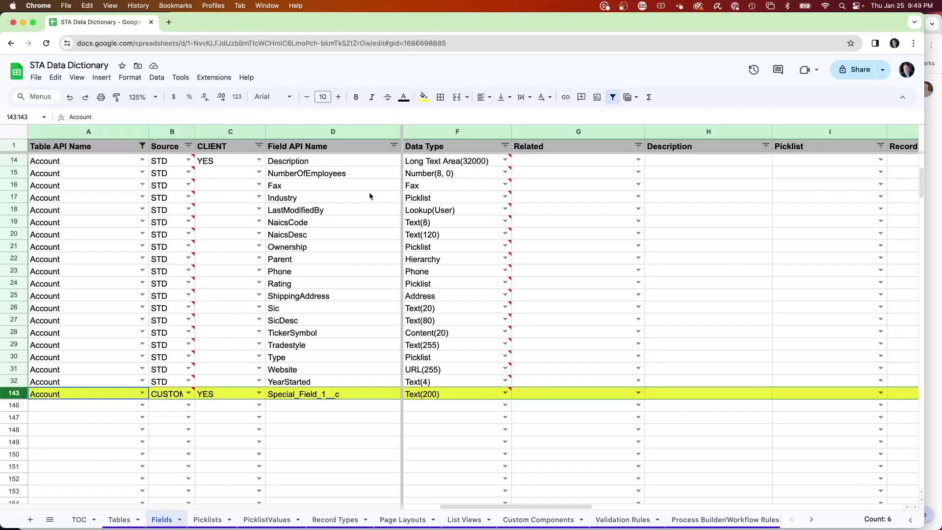
left_click(423, 96)
left_click(440, 115)
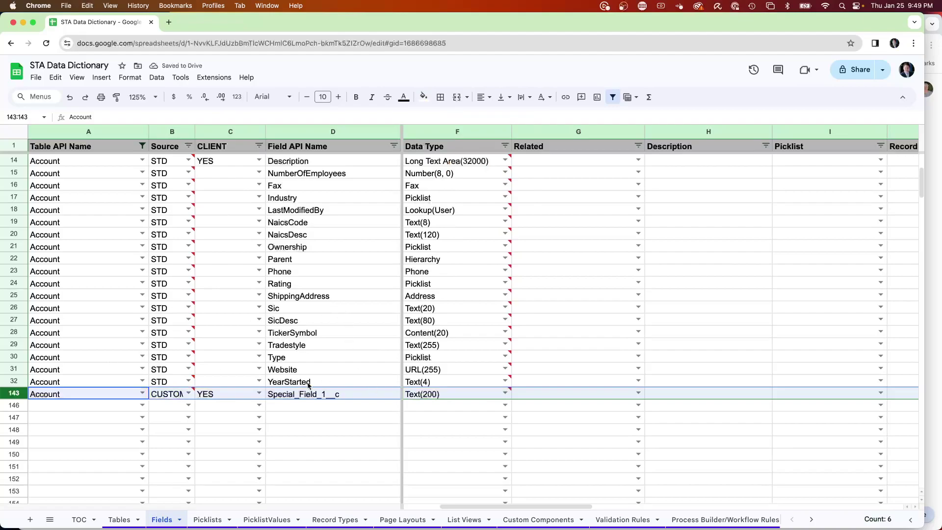
mouse_move(186, 256)
mouse_move(157, 315)
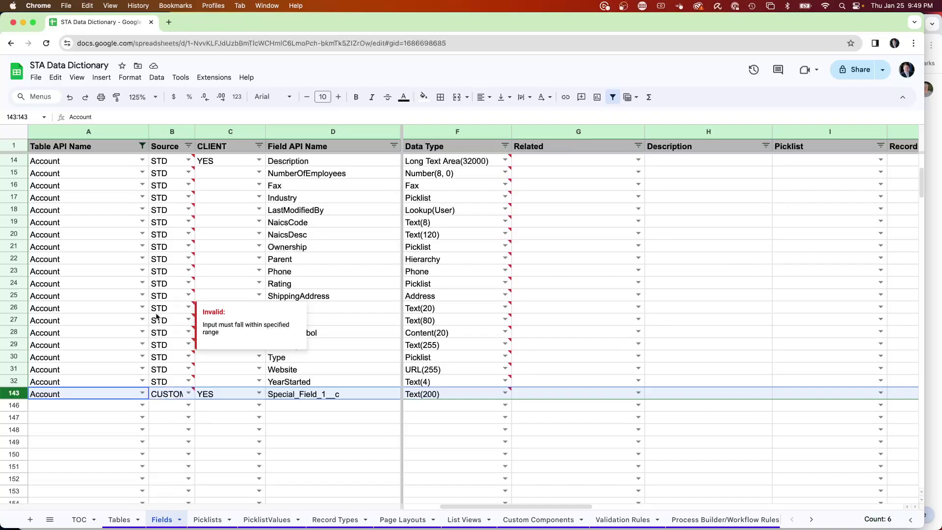
scroll(320, 310, "up", 5)
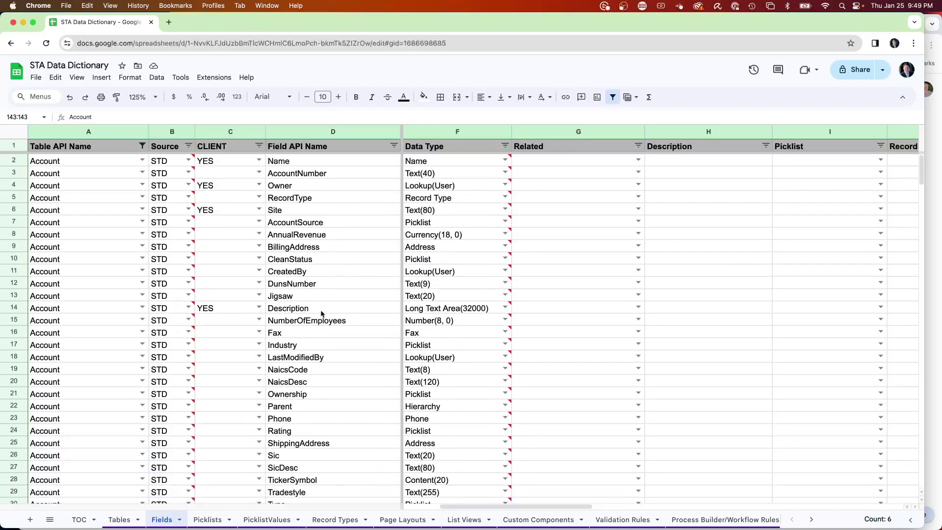